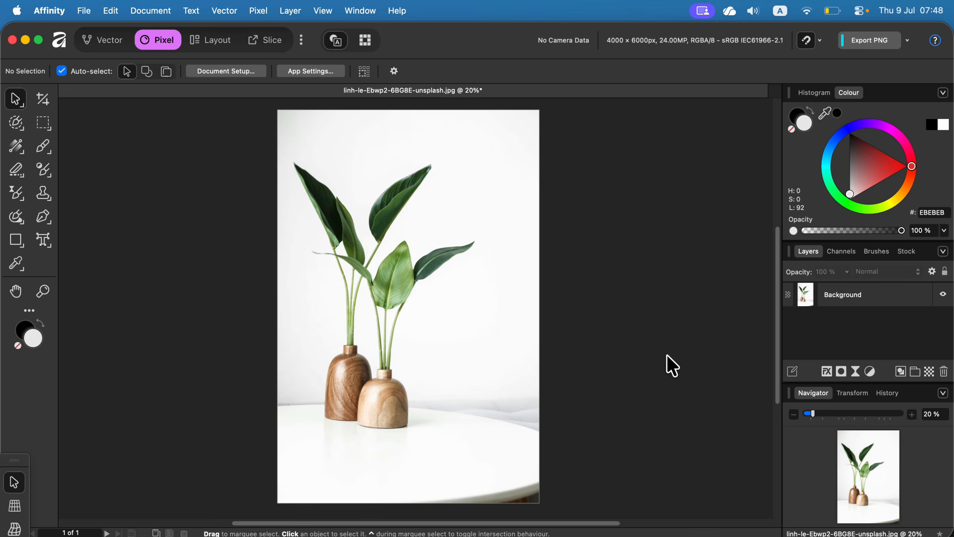
- Vectorize the Background photo with Image Trace at 50% edge threshold and 40% curve fitting tolerance
click(868, 298)
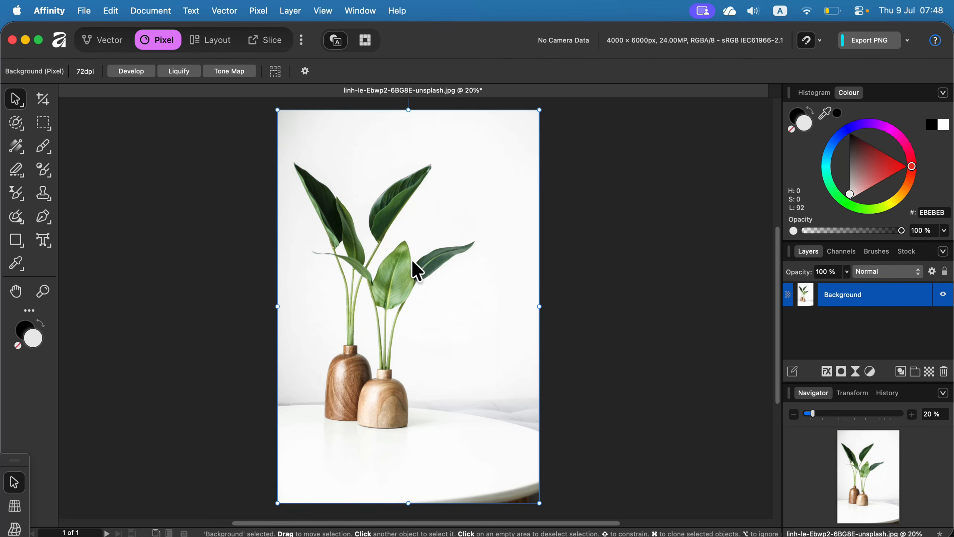
click(223, 11)
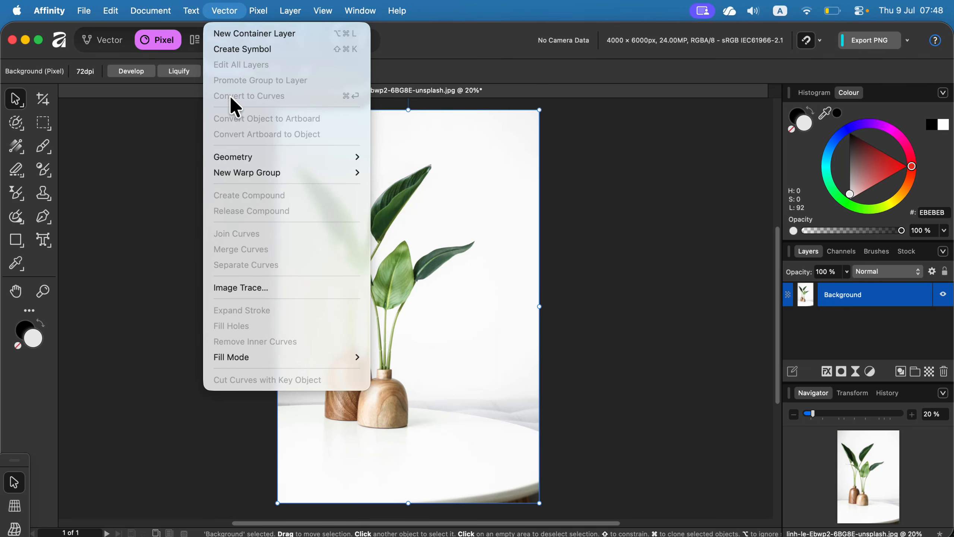
click(272, 289)
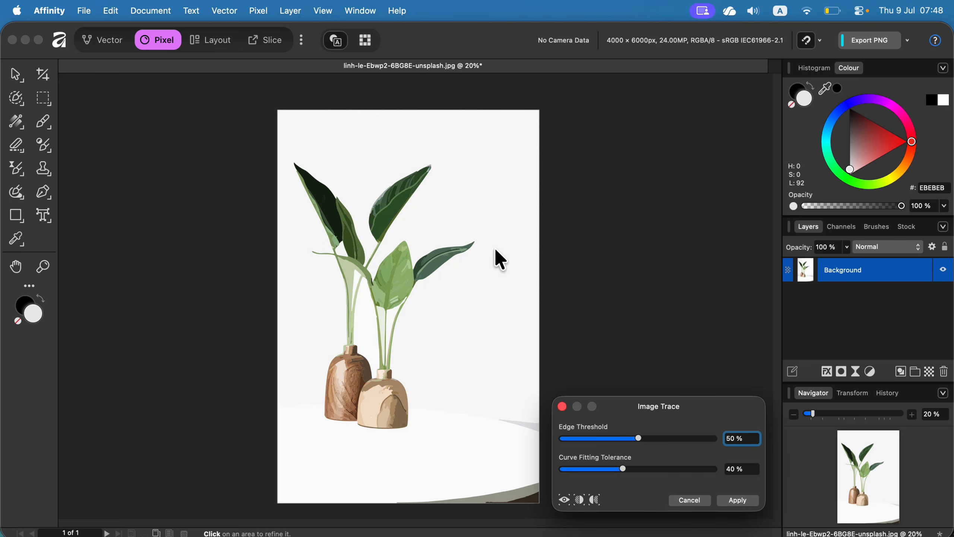
click(737, 500)
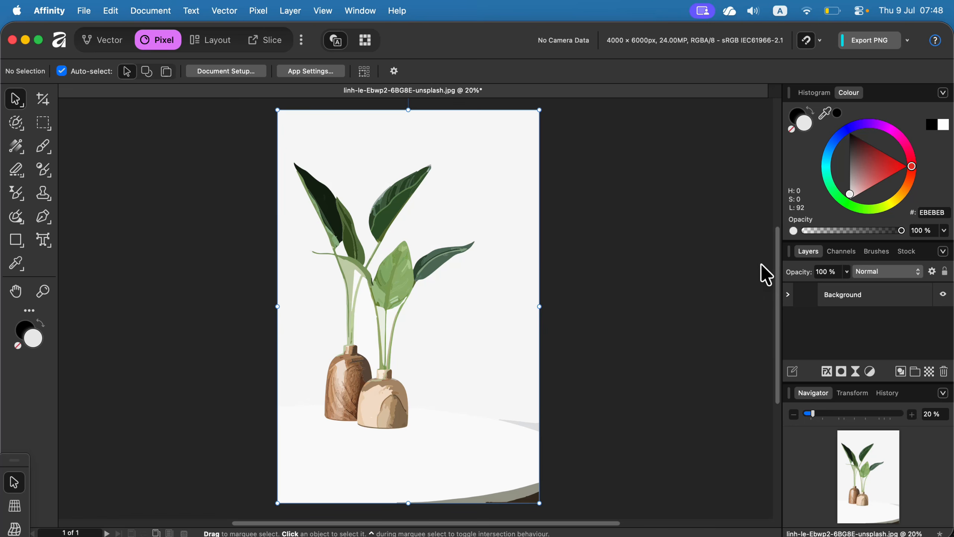
- Expand the traced Background group and inspect the individual curves that make up the leaves
click(789, 296)
click(857, 321)
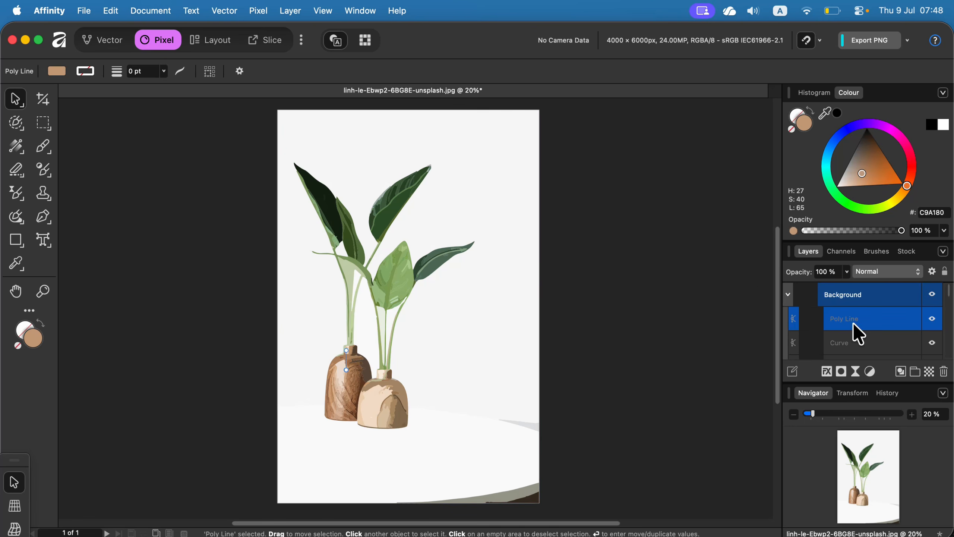
click(398, 278)
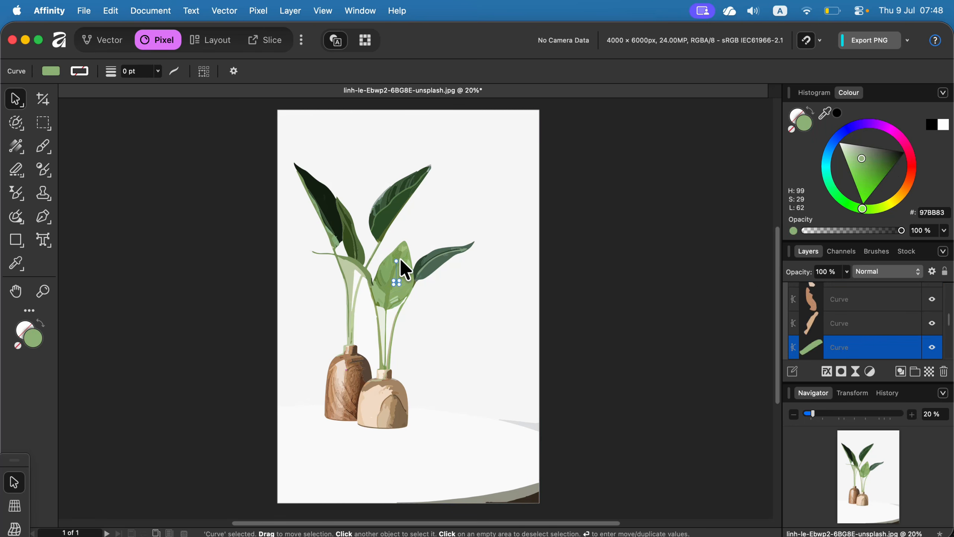
click(402, 256)
click(386, 274)
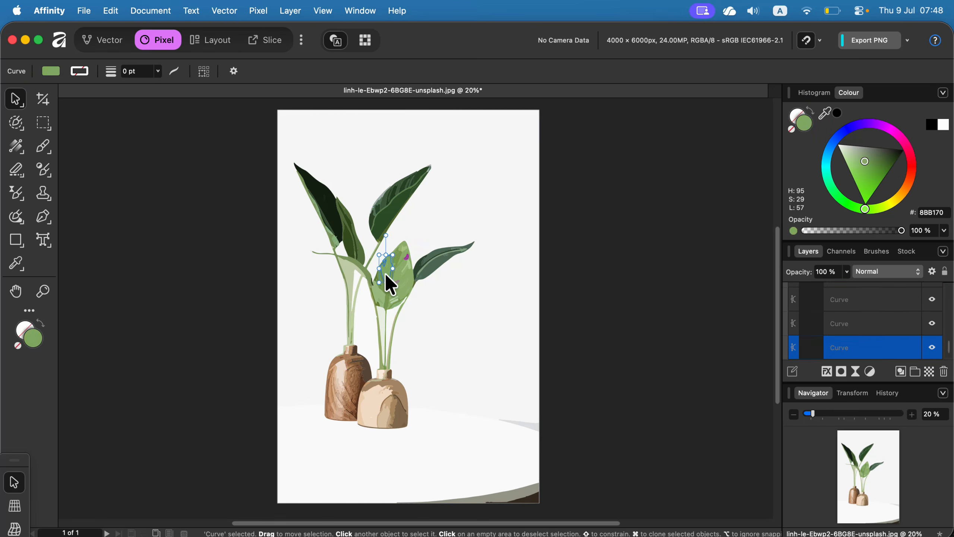
click(400, 296)
click(341, 221)
click(317, 209)
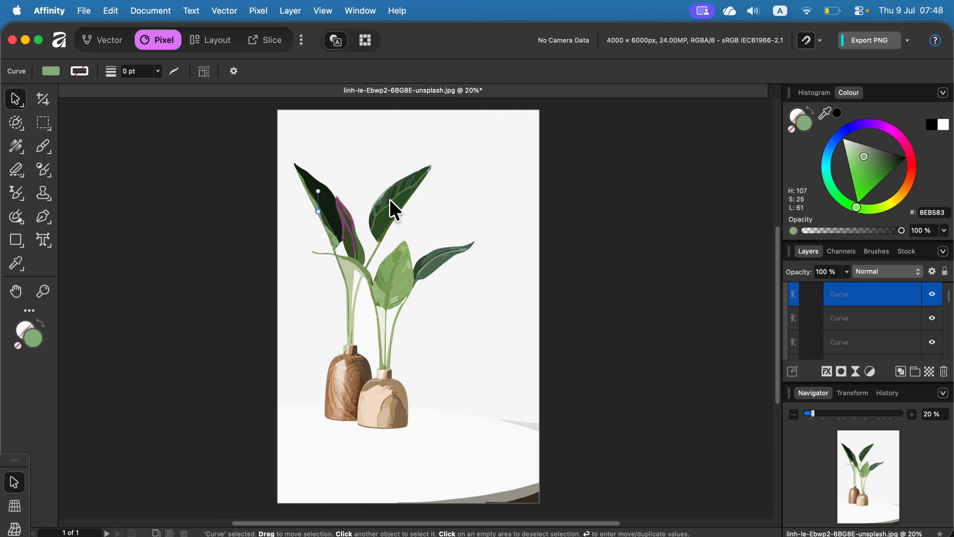
click(391, 199)
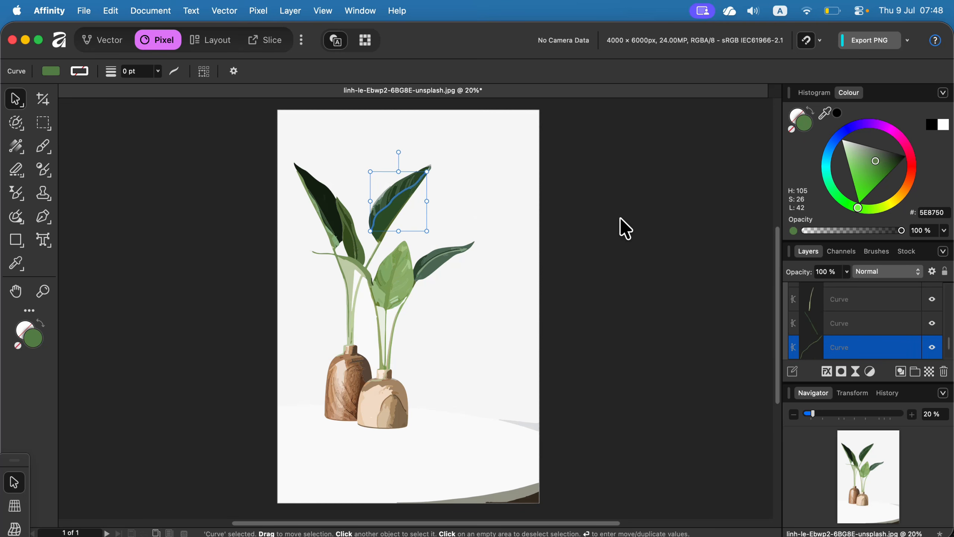
- Undo the image trace of the photo and deselect the Background layer
key(super+d)
key(super+z)
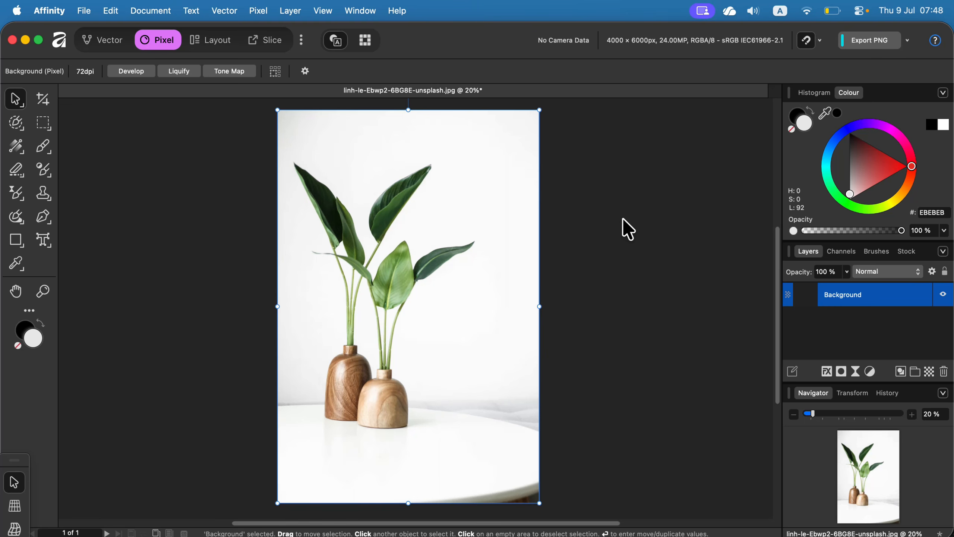
click(613, 264)
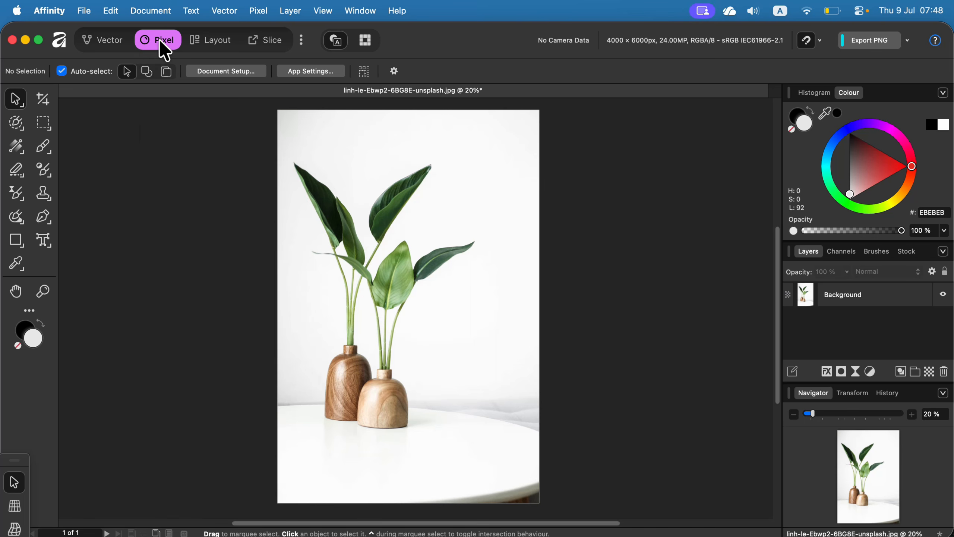
- Select the two overlapping dark leaves at the plant's upper left with the Selection Brush Tool at 80 px
click(18, 128)
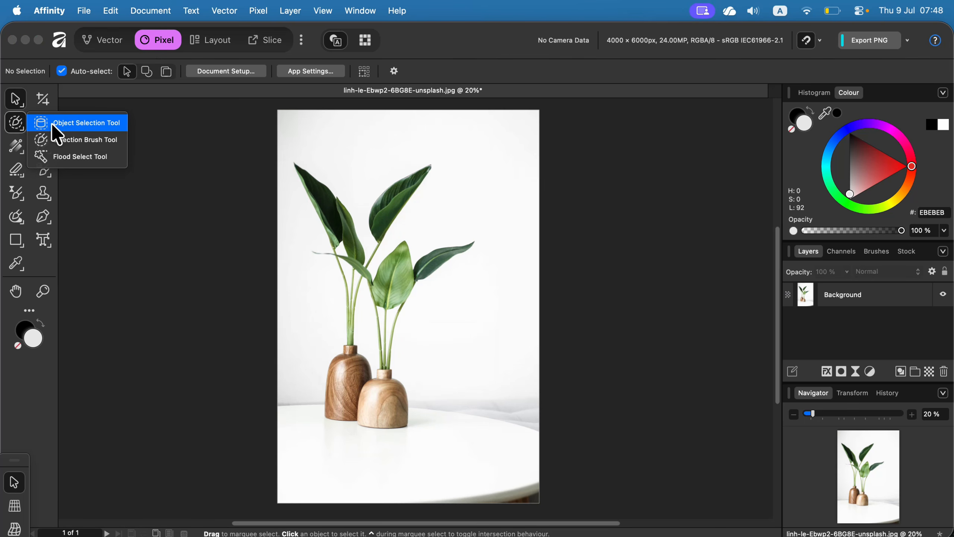
click(97, 139)
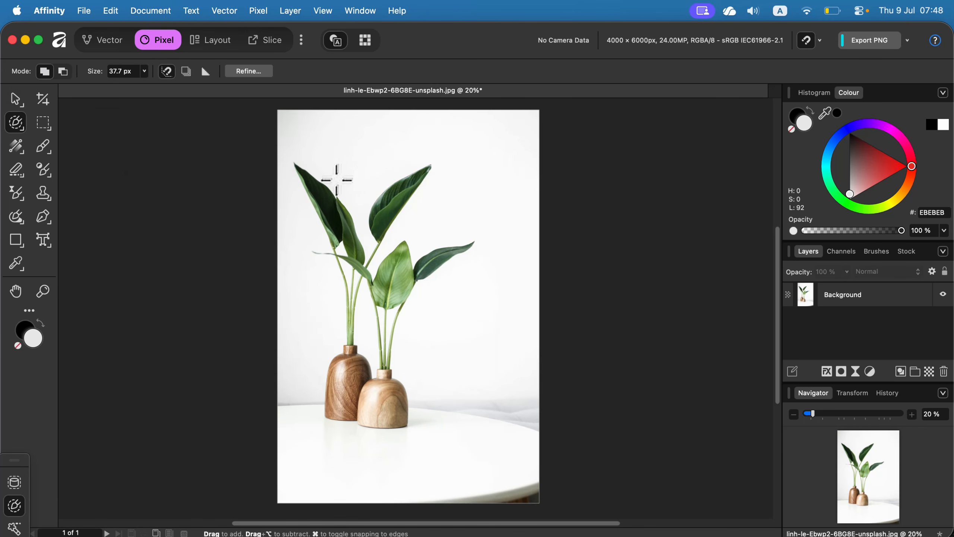
key(super+plus)
key(super+plus)
key(super+plus)
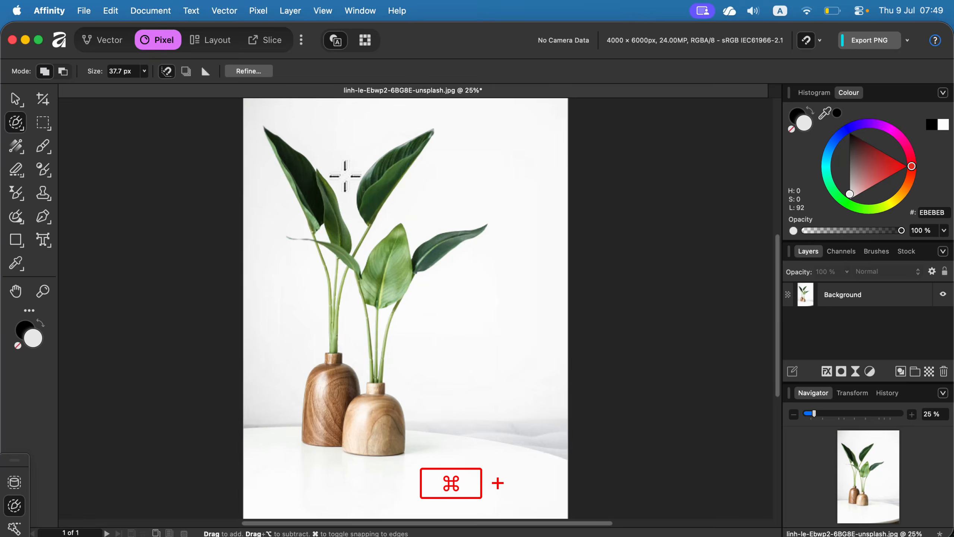
key(space)
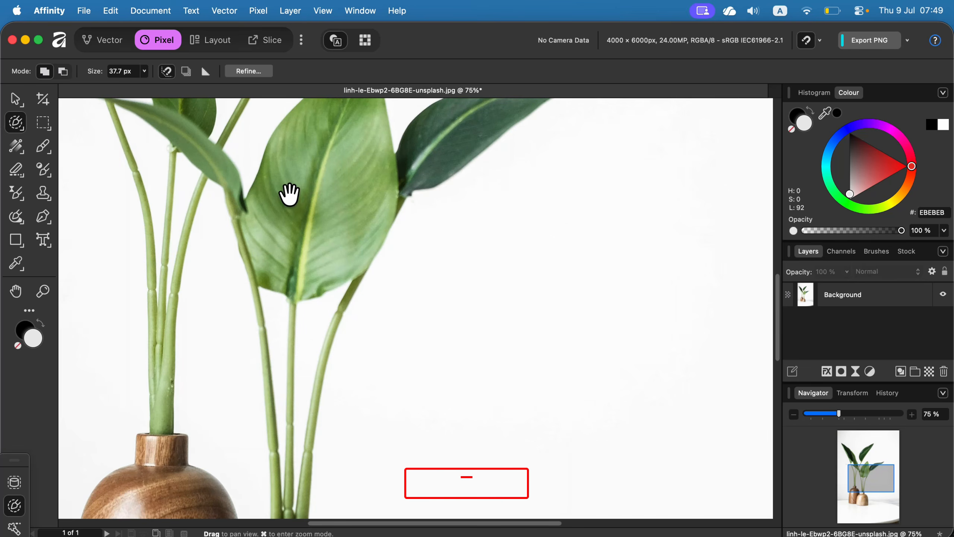
drag(287, 196, 401, 333)
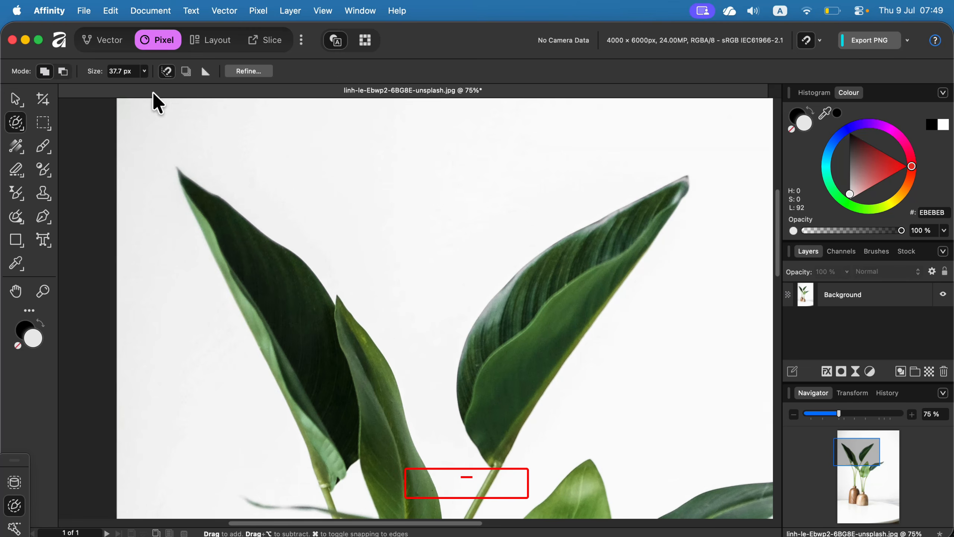
click(144, 71)
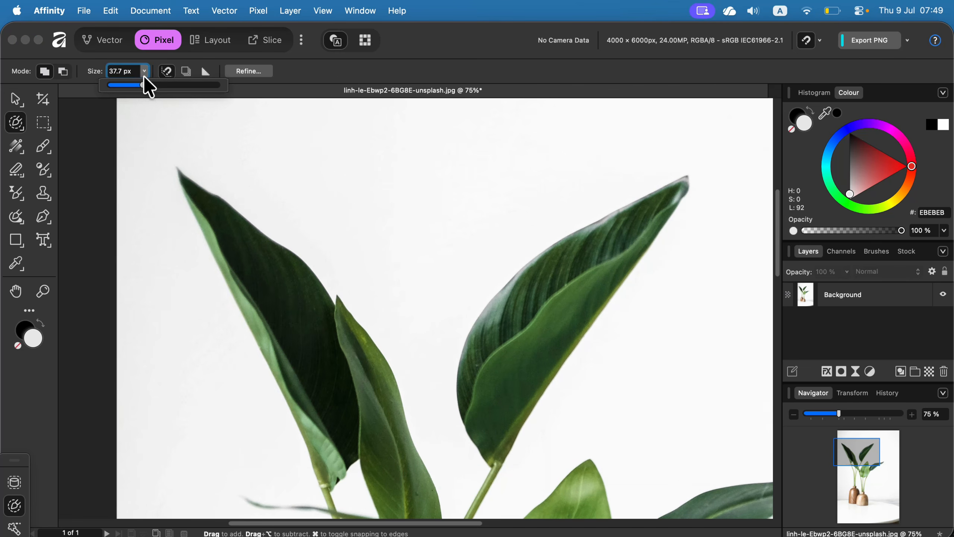
mouse_move(145, 85)
mouse_down()
mouse_move(185, 88)
mouse_move(160, 86)
mouse_up()
drag(237, 194, 375, 394)
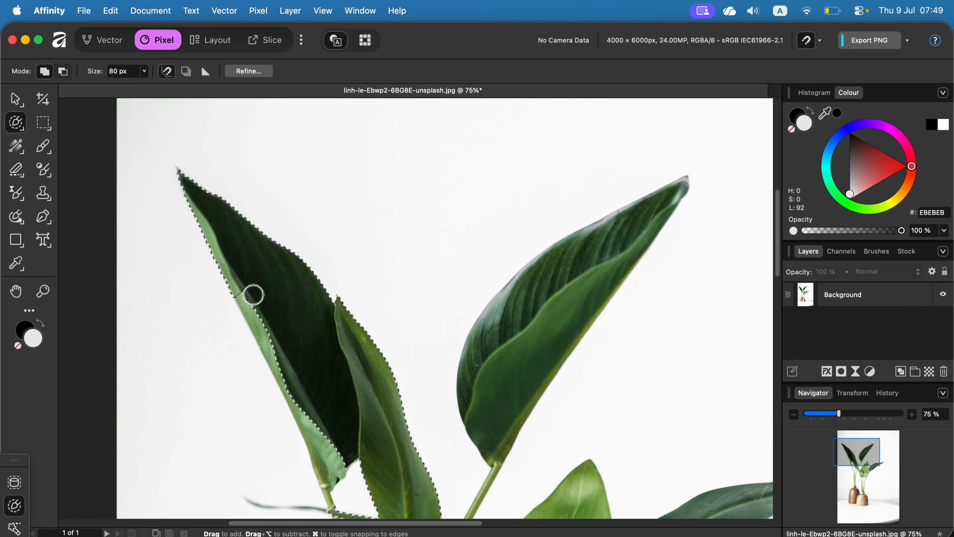
- Add the broad central leaf and the dark leaf beside it to the pixel selection
scroll(258, 315, down, 8)
click(544, 349)
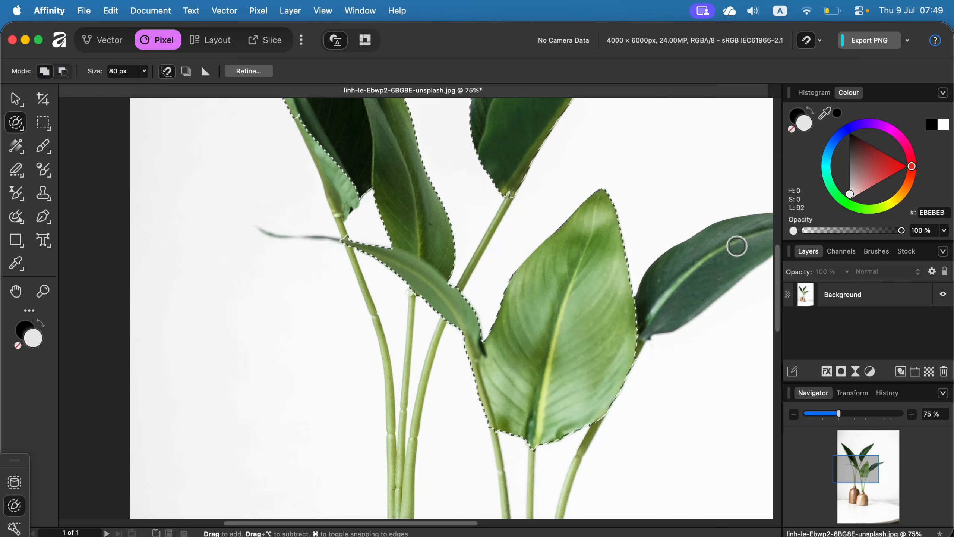
click(666, 297)
- Reduce the selection brush to 25.6 px and extend the selection along the thin stems
drag(477, 256, 556, 316)
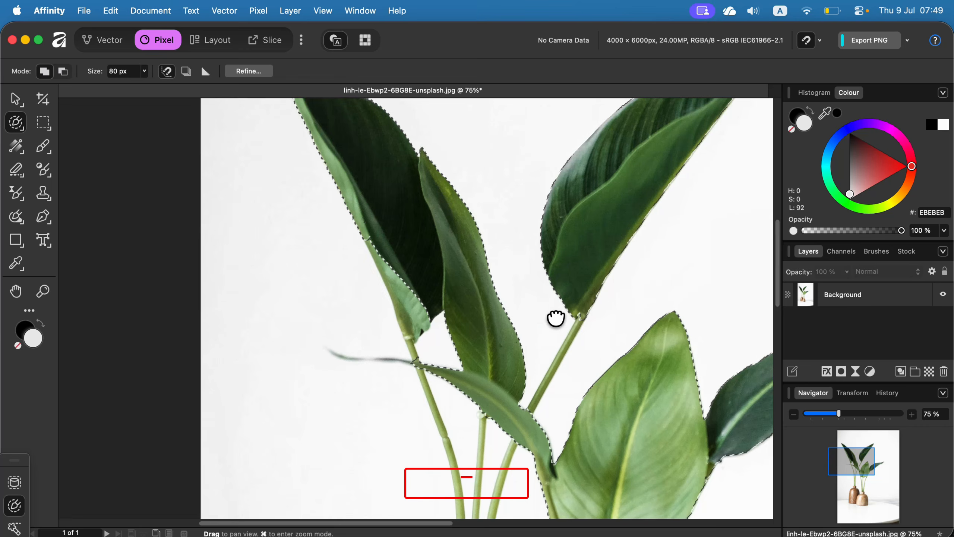
key(bracketleft)
key(bracketleft)
key(bracketleft)
key(bracketleft)
key(bracketleft)
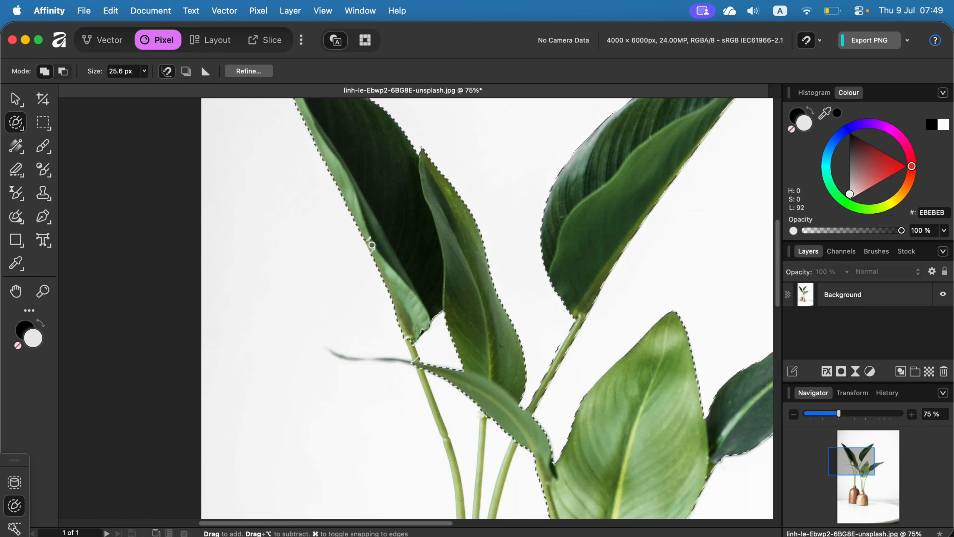
drag(465, 374, 520, 313)
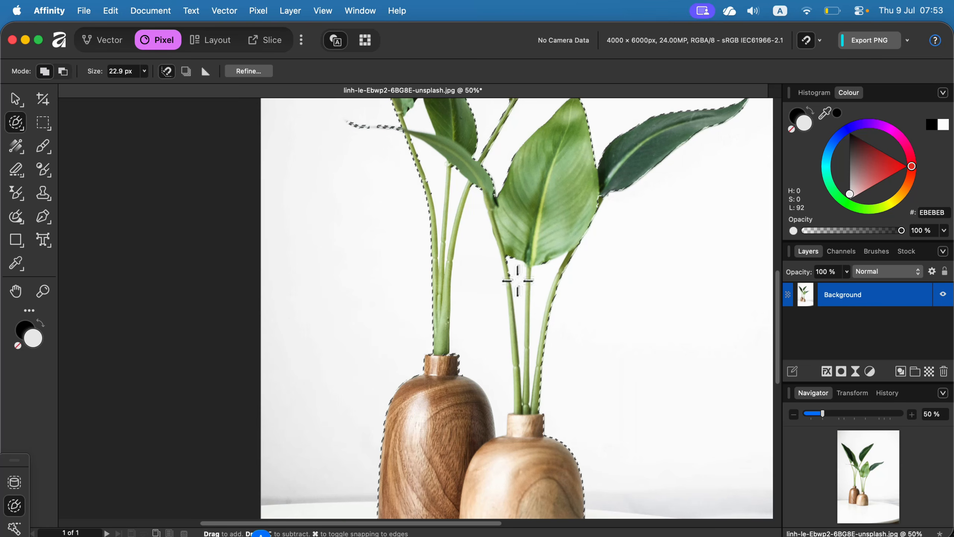
- Subtract the white background between the stems from the selection using a 37 px brush
click(63, 72)
click(144, 72)
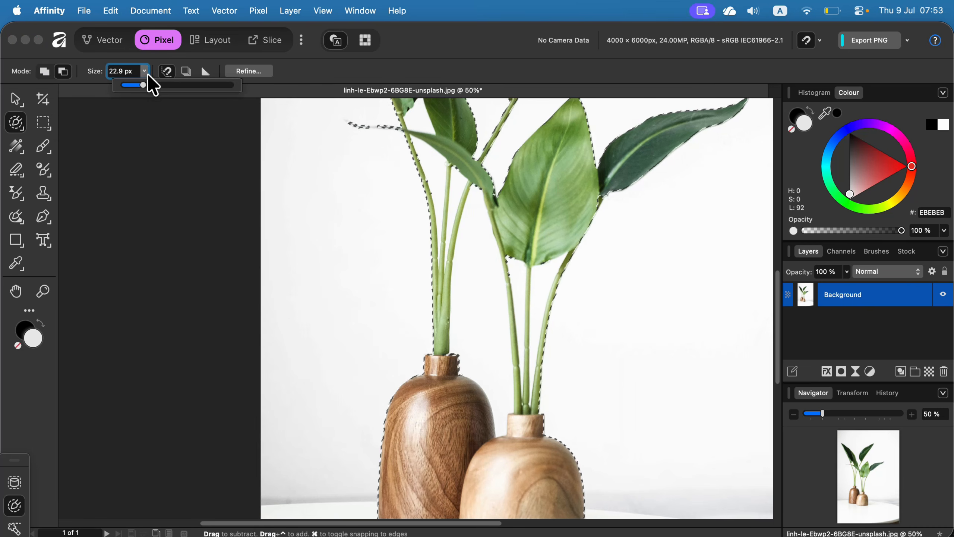
drag(144, 85, 157, 87)
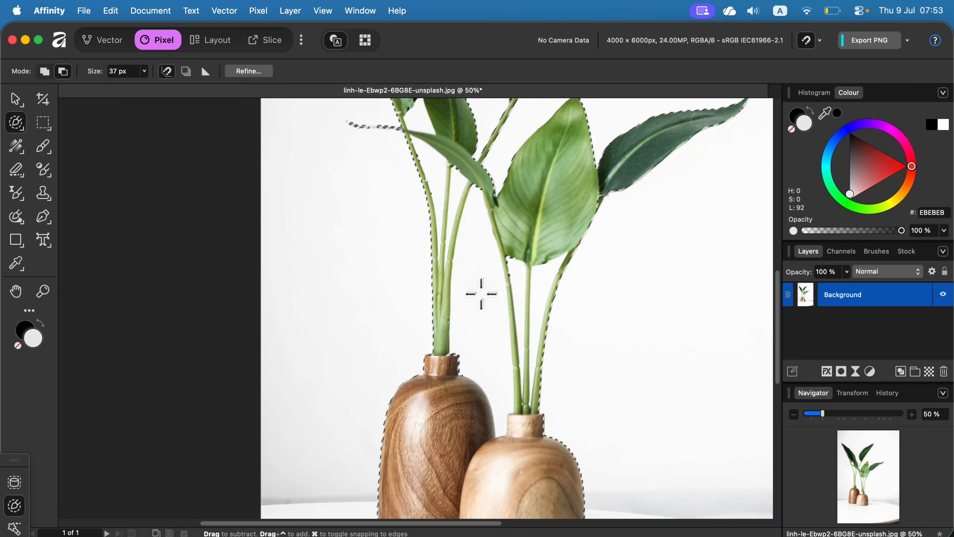
mouse_move(481, 294)
mouse_down()
mouse_move(478, 325)
mouse_move(479, 287)
mouse_up()
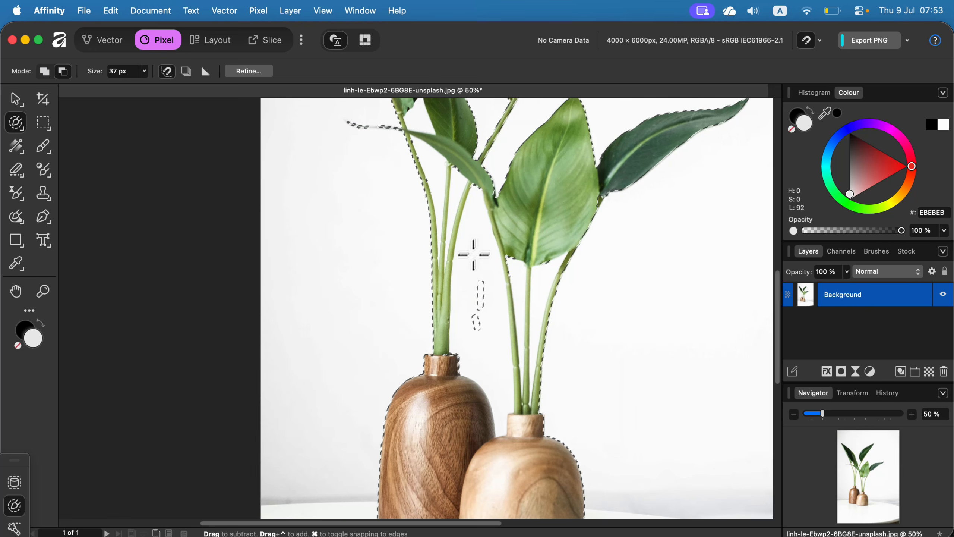
mouse_move(473, 255)
mouse_down()
mouse_move(475, 209)
mouse_move(473, 260)
mouse_move(467, 228)
mouse_move(462, 258)
mouse_up()
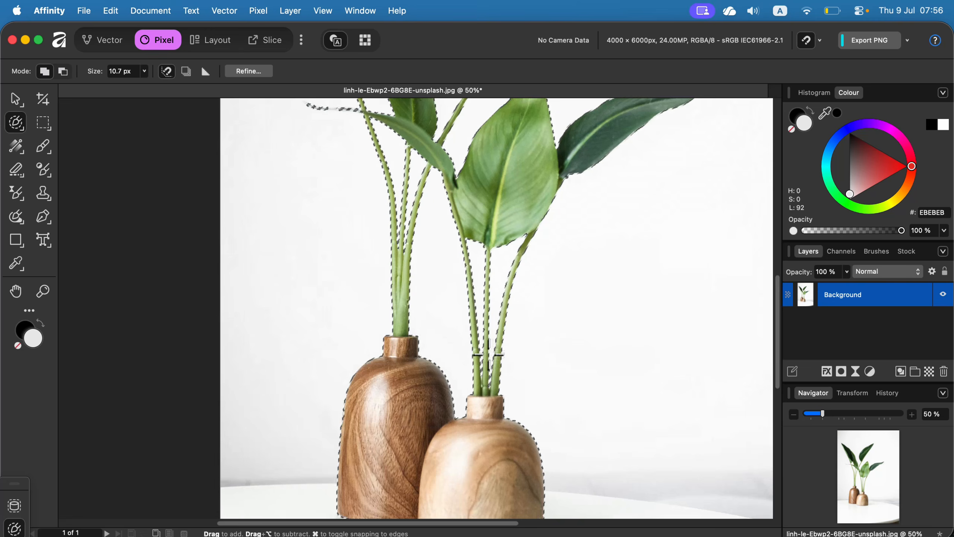
scroll(489, 354, down, 3)
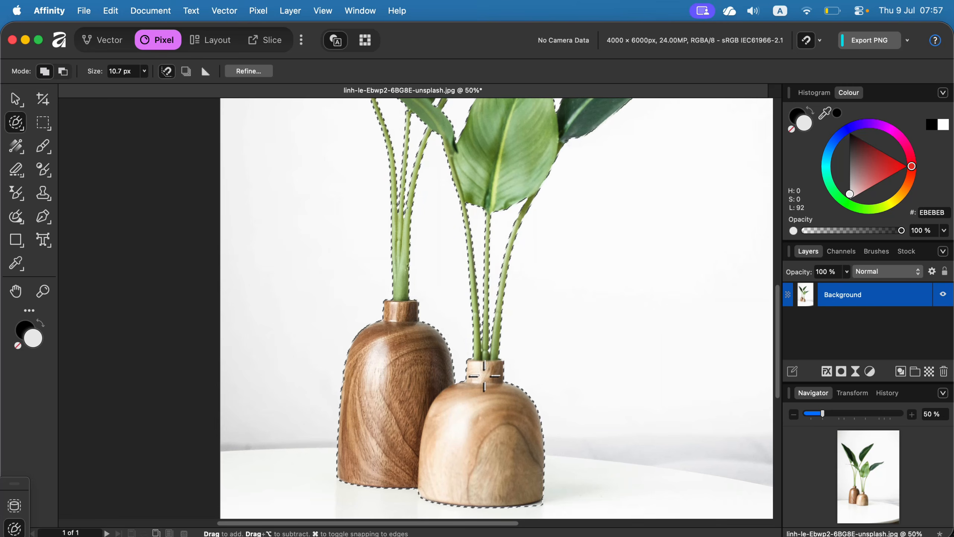
click(17, 122)
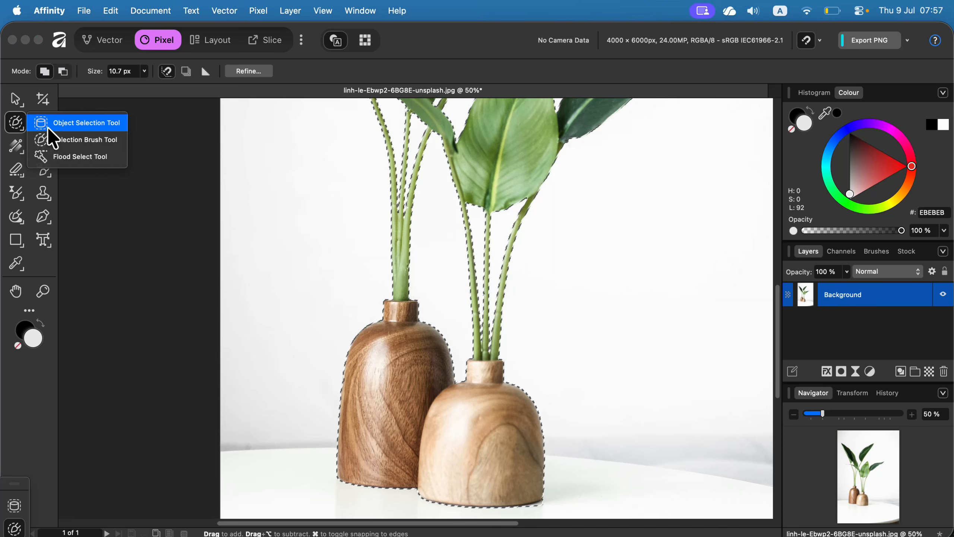
click(17, 122)
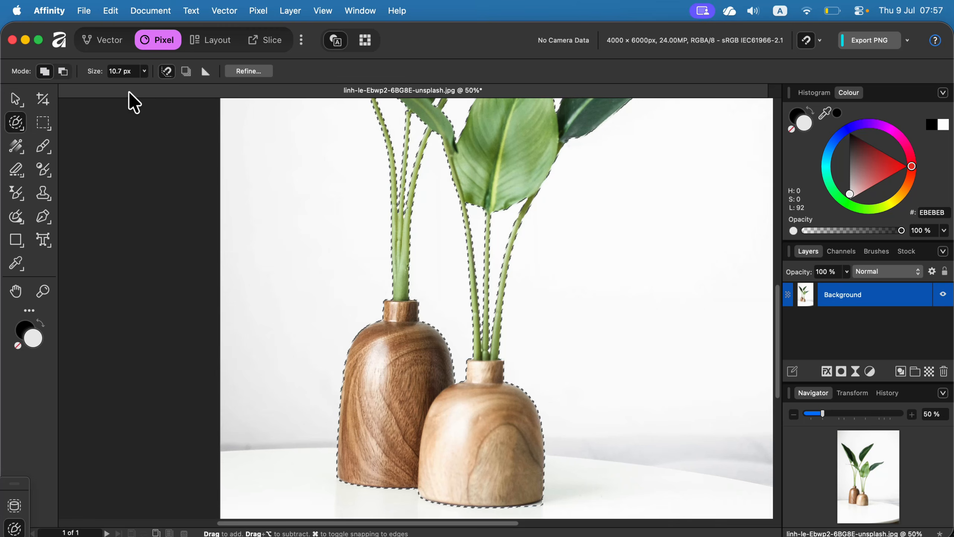
click(301, 40)
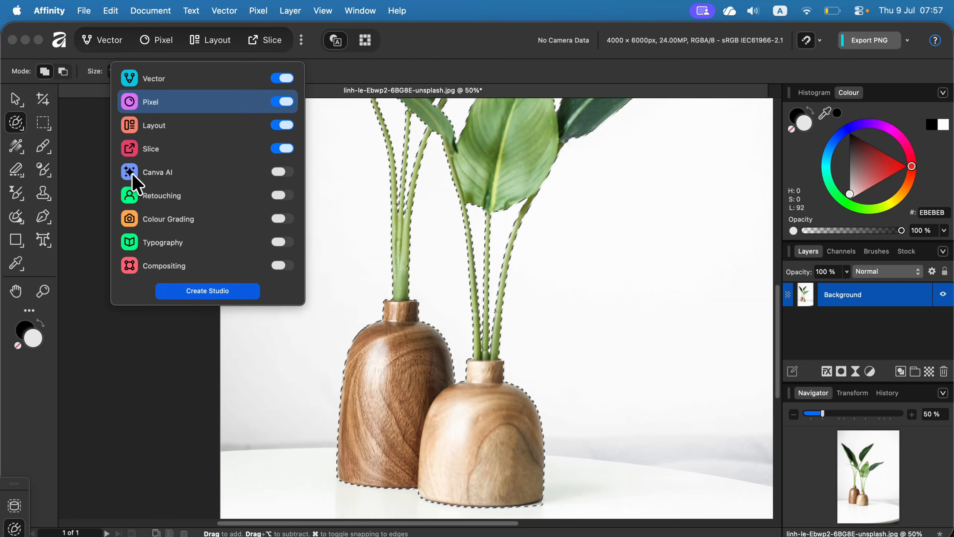
- Convert the finished plant and vase selection to curves with the Move Tool active
click(15, 99)
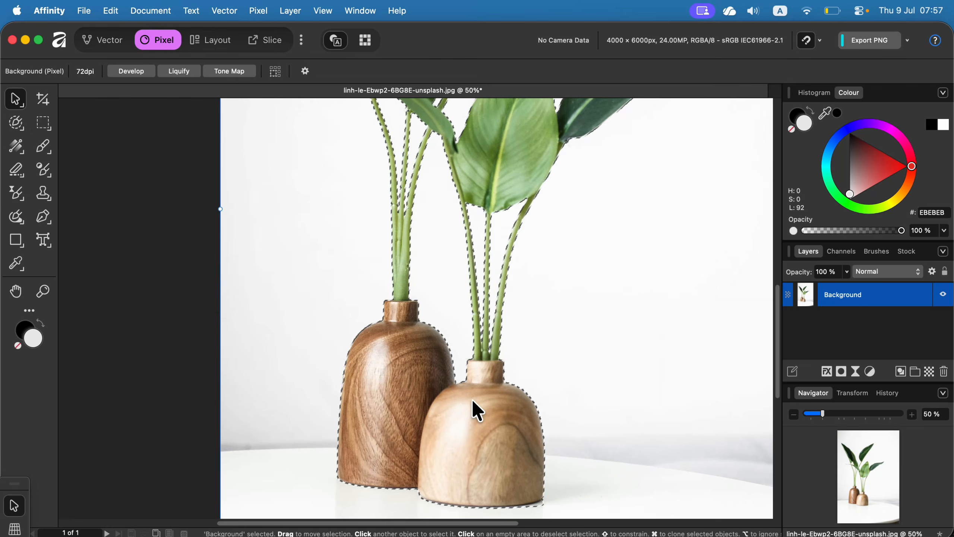
scroll(472, 399, up, 5)
scroll(469, 395, up, 12)
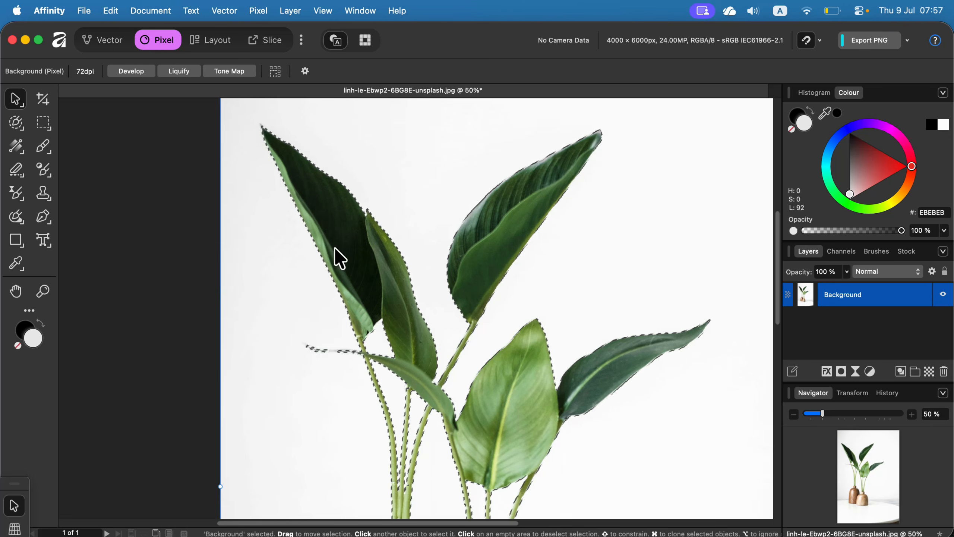
scroll(353, 304, down, 5)
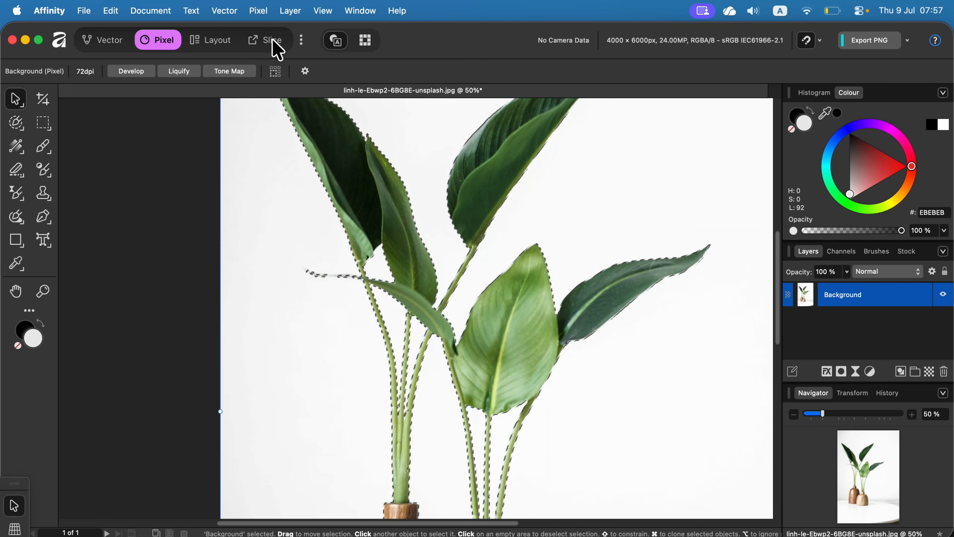
click(223, 11)
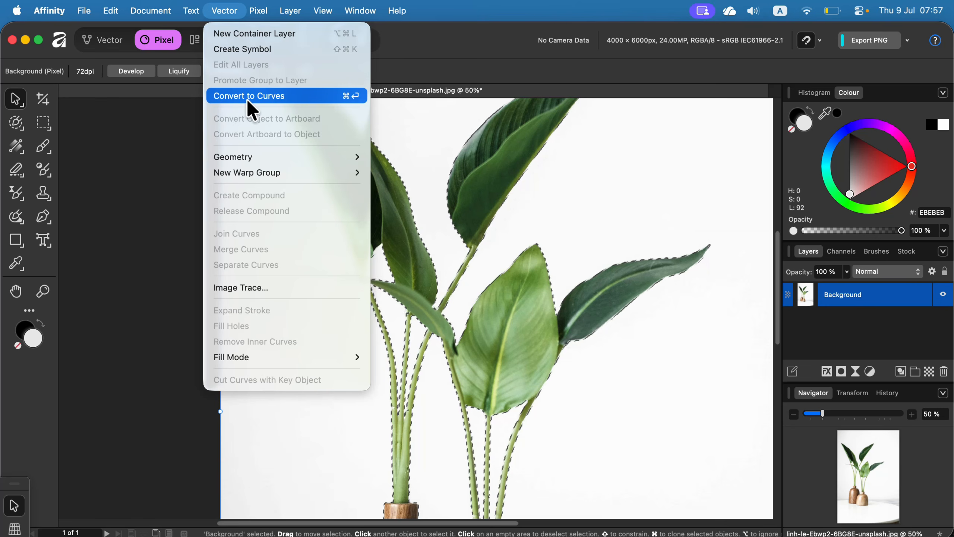
click(269, 101)
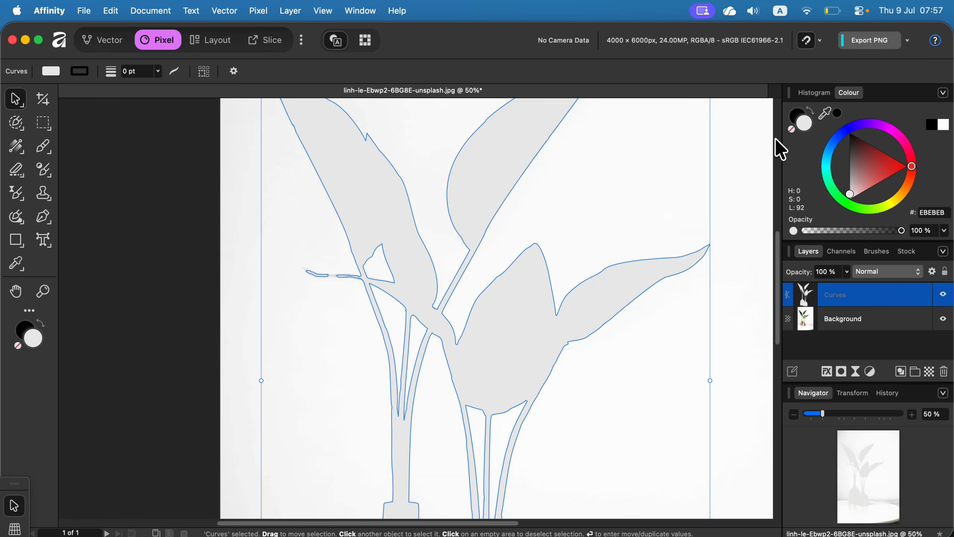
- Fill the converted plant and vase curves with dark green 078021 in the Vector workspace
click(117, 42)
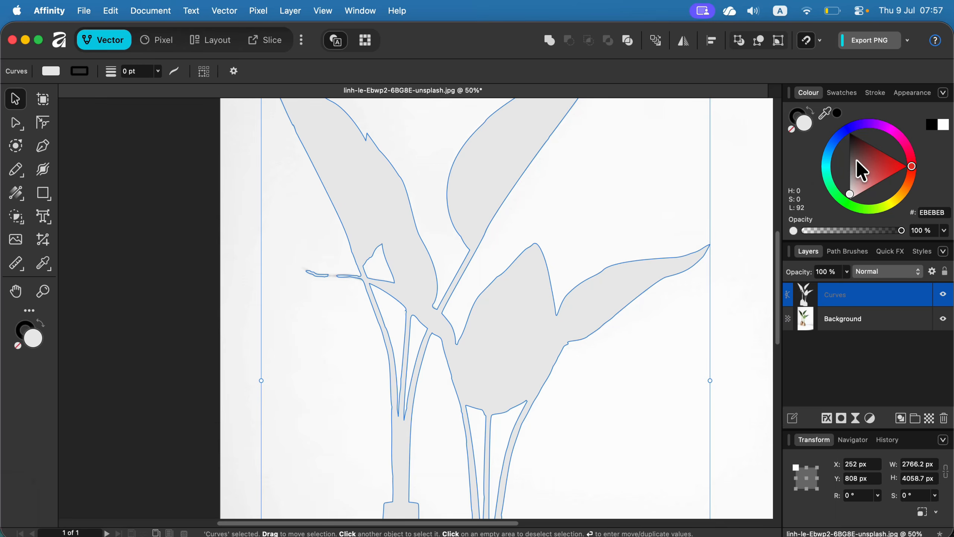
click(841, 197)
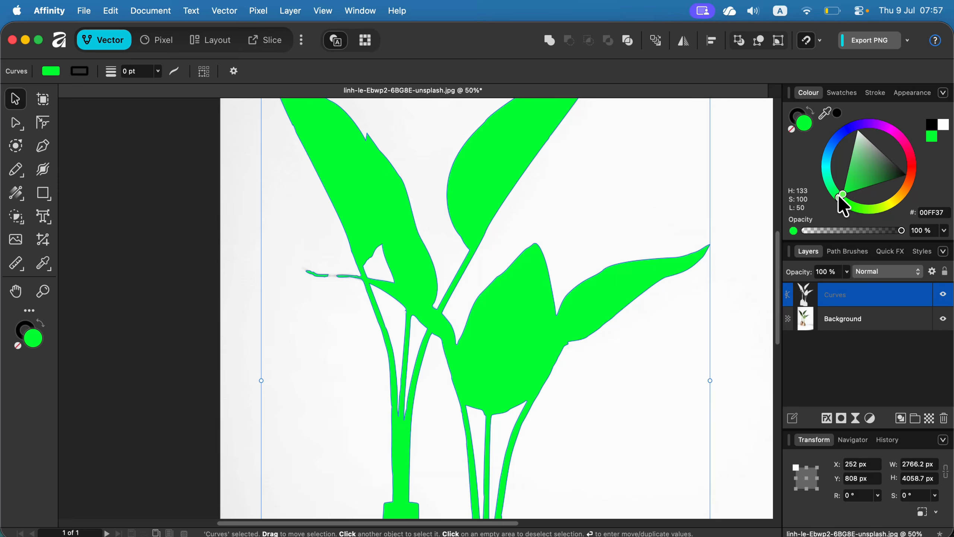
click(867, 167)
click(875, 182)
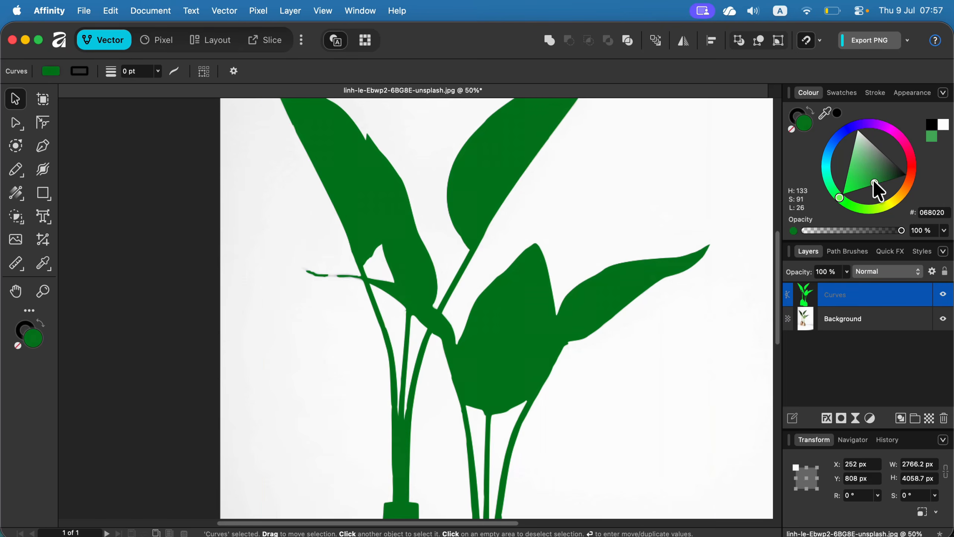
- Compare the green silhouette with the photo beneath by toggling the Curves layer's visibility, inspecting both the vases and the leaves
scroll(548, 351, down, 6)
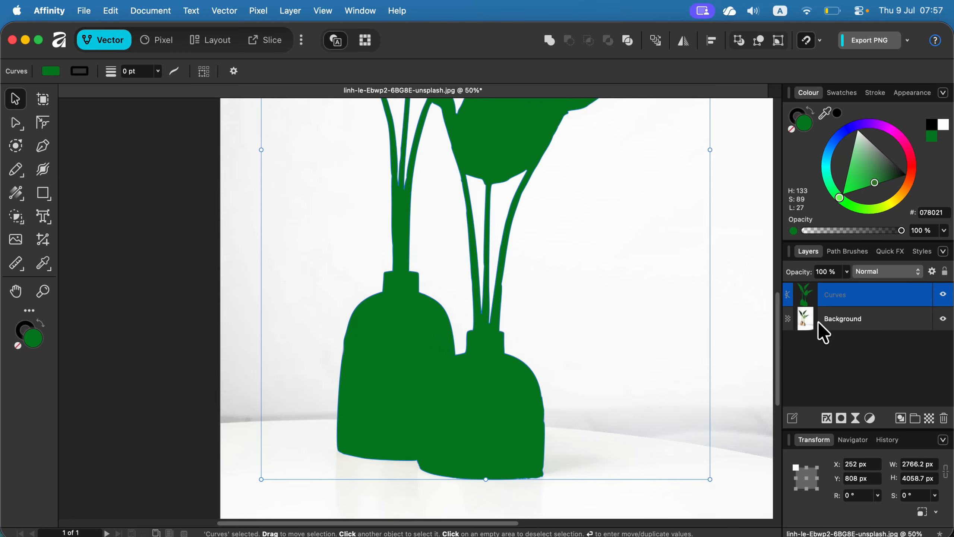
click(943, 295)
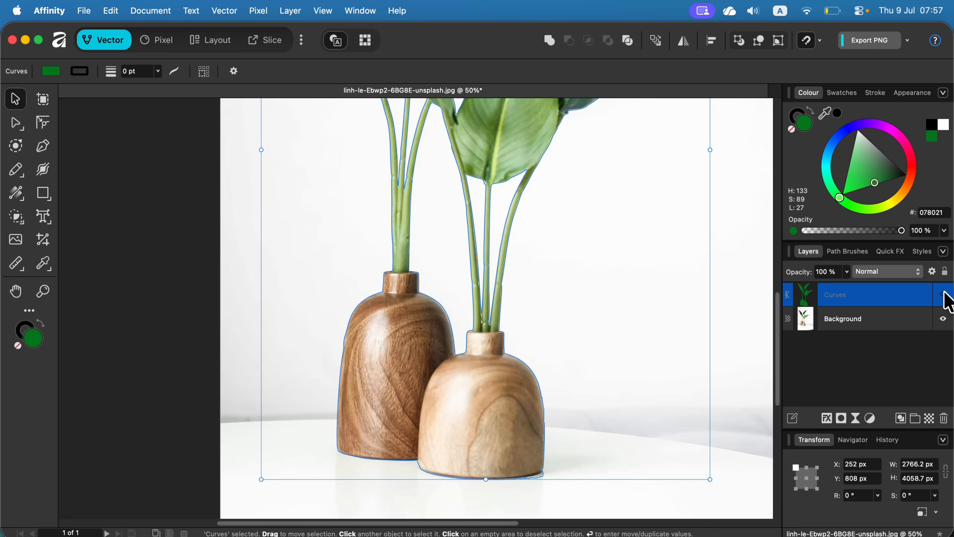
click(944, 295)
click(944, 294)
click(944, 294)
scroll(477, 327, up, 10)
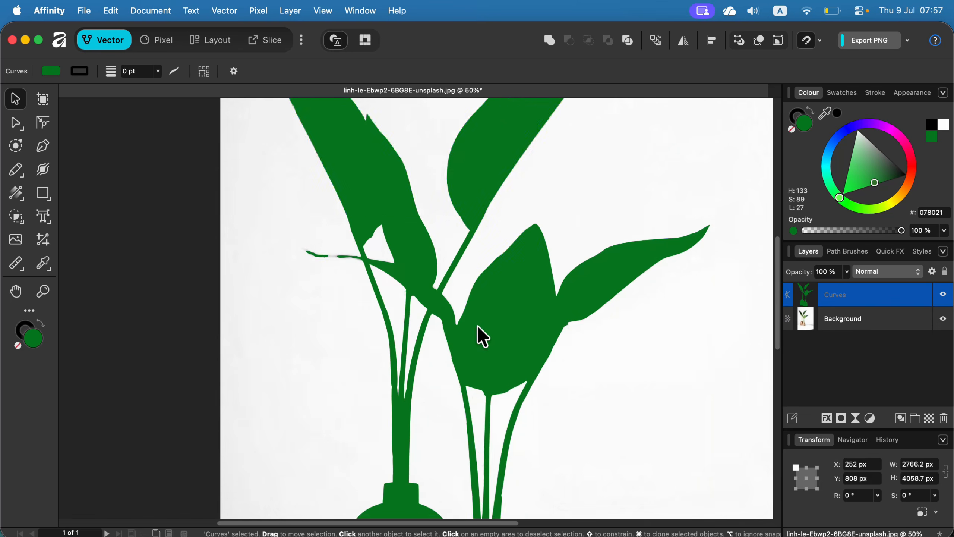
scroll(496, 352, down, 6)
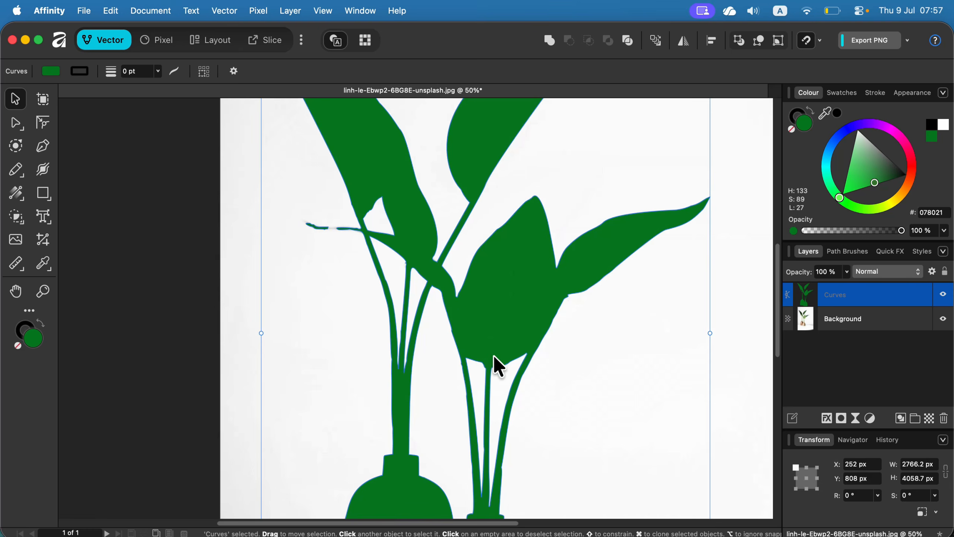
scroll(464, 376, down, 8)
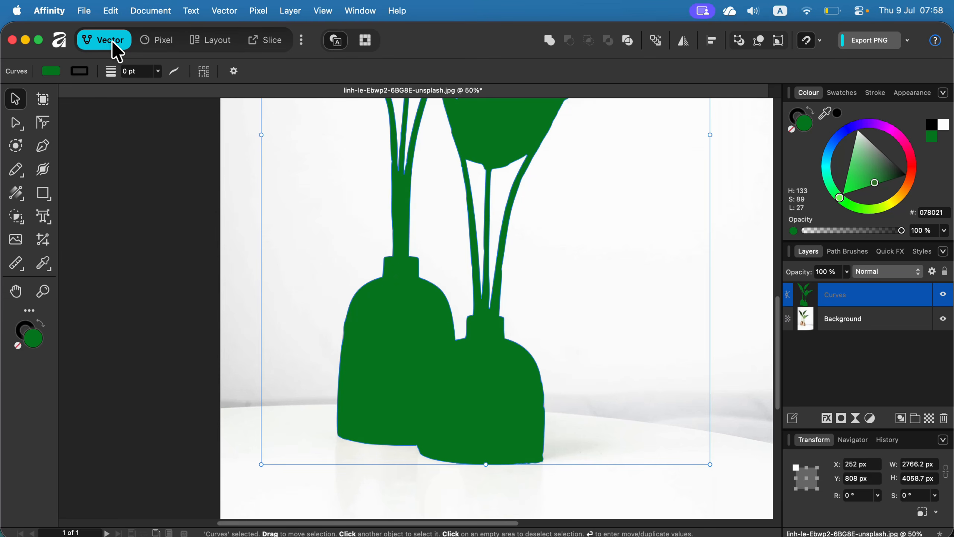
- Cut the silhouette with the Knife Tool across both vase necks to separate the stems from the vases
click(21, 171)
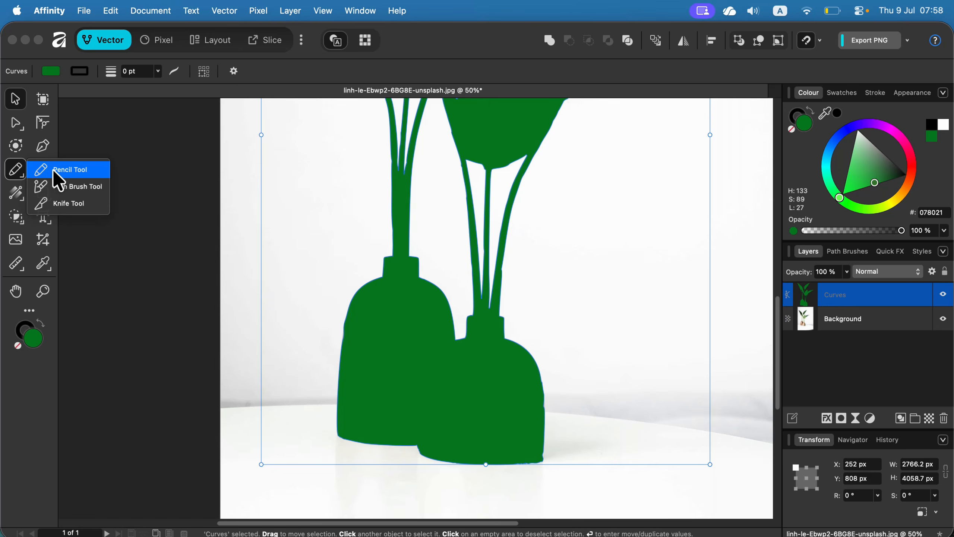
click(71, 204)
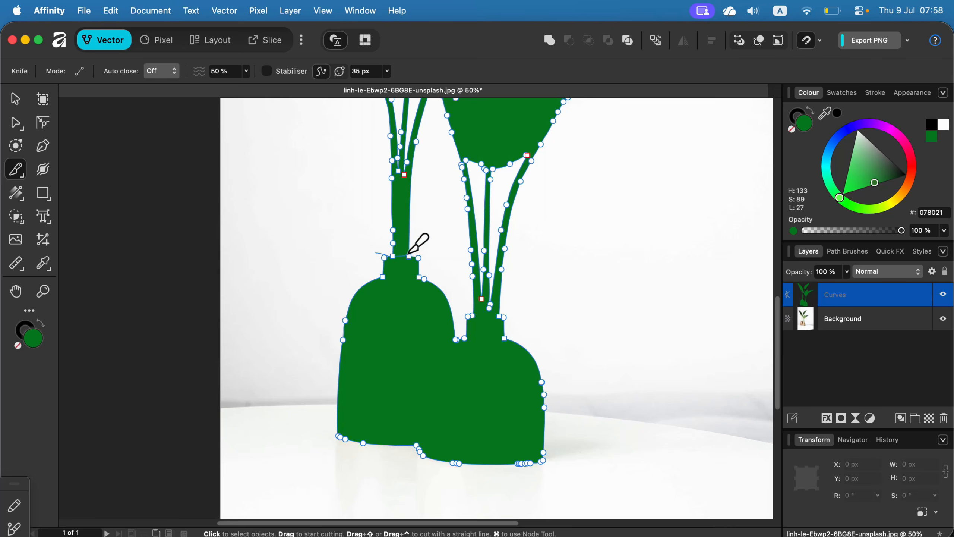
drag(425, 250, 426, 249)
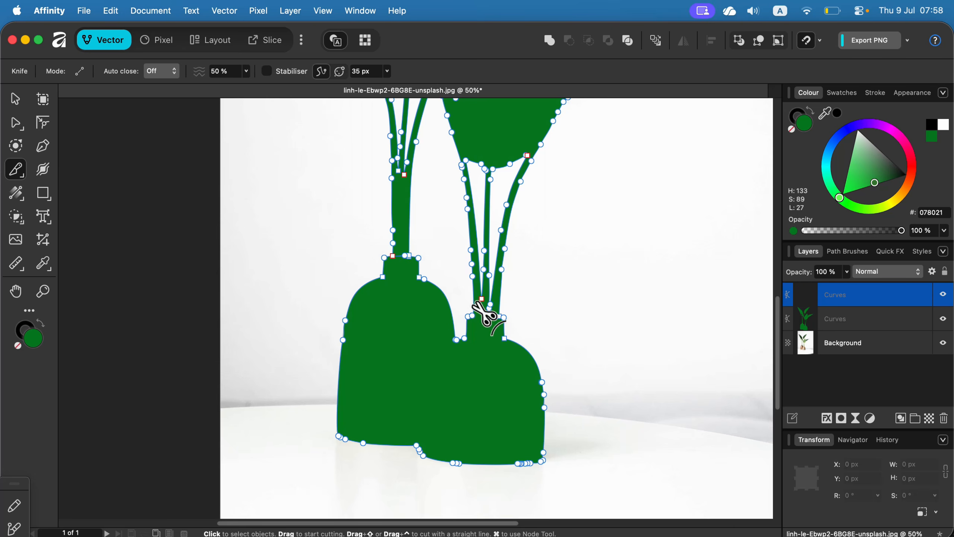
drag(466, 310, 527, 312)
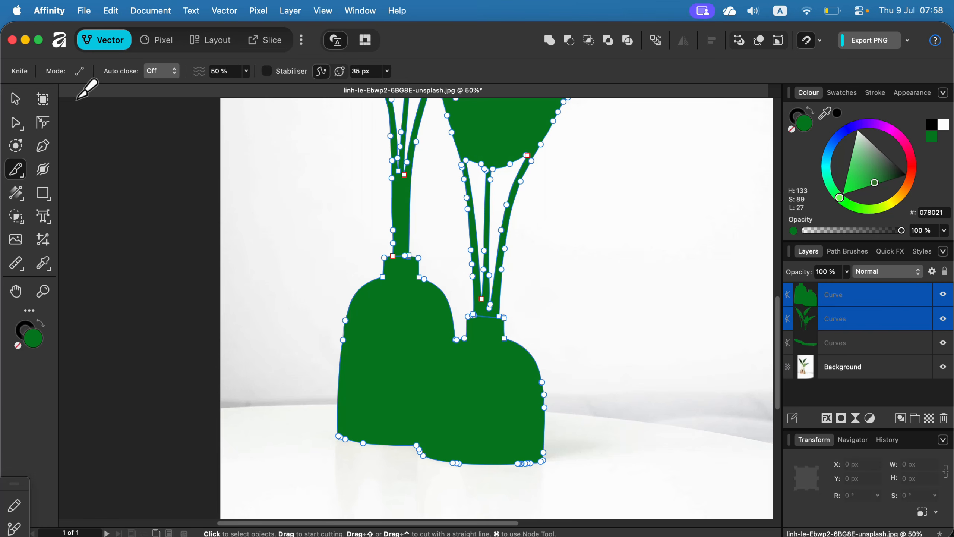
- Move the vases' curve layer beneath the leaves and stems layer in the stacking order
click(15, 99)
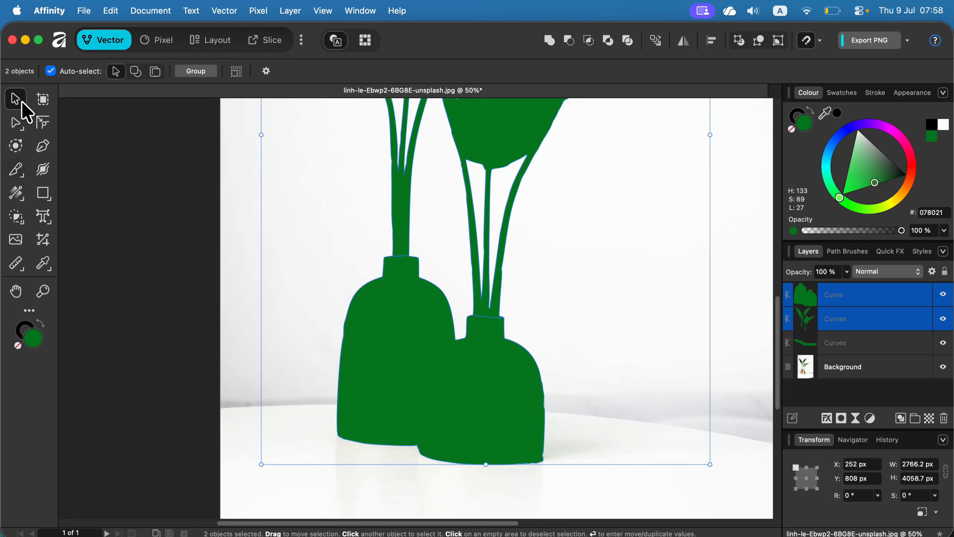
click(865, 306)
click(863, 333)
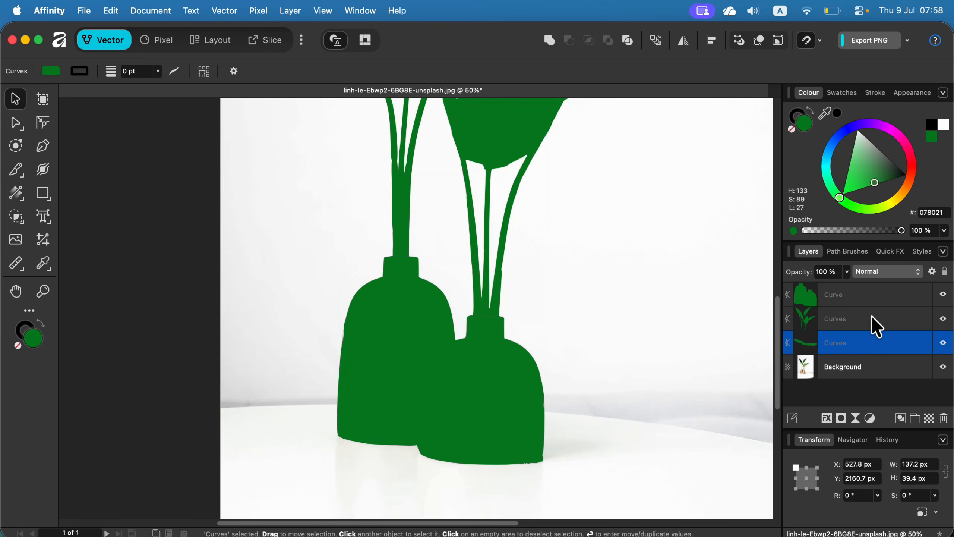
click(871, 316)
click(882, 297)
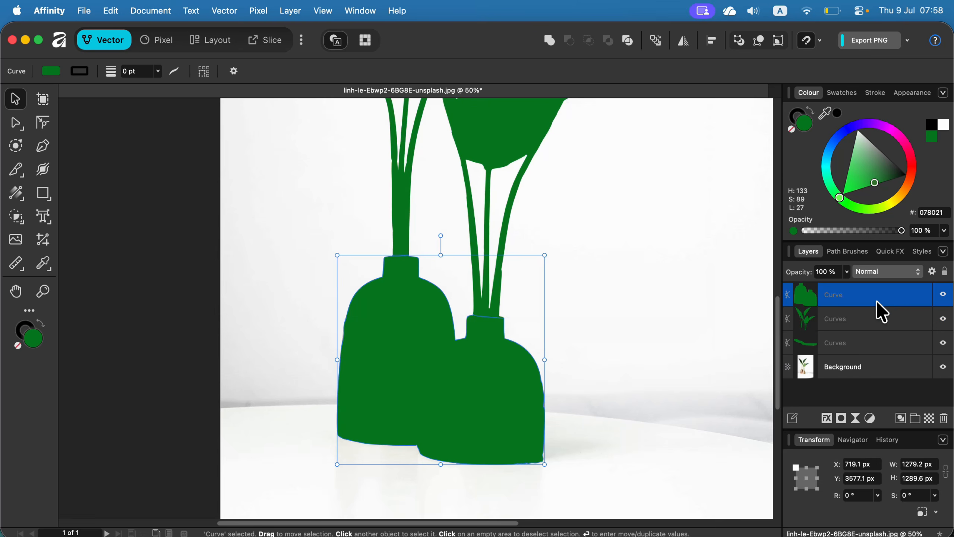
drag(877, 300, 872, 330)
click(872, 329)
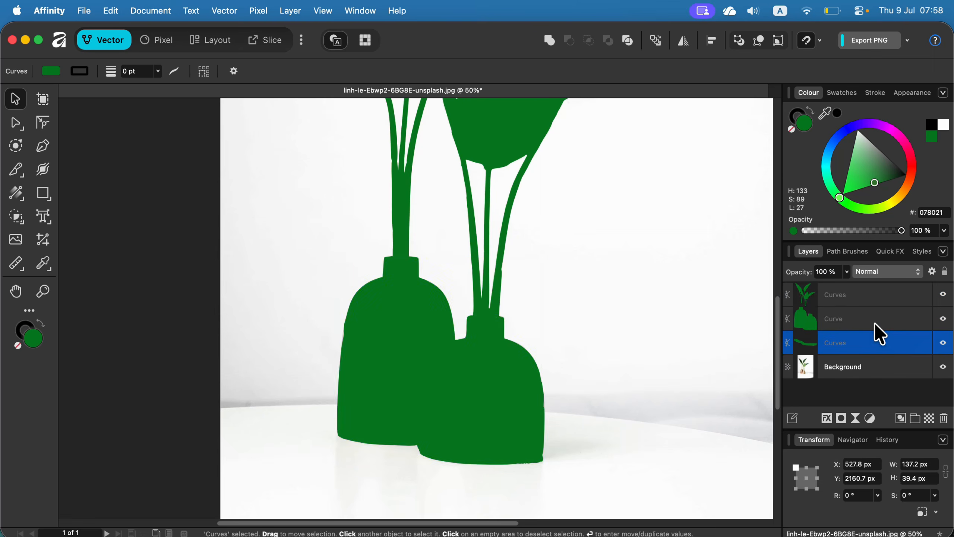
- Fill the vases curve and the small twig curve below it with brown 804F07
click(874, 322)
shift+click(868, 336)
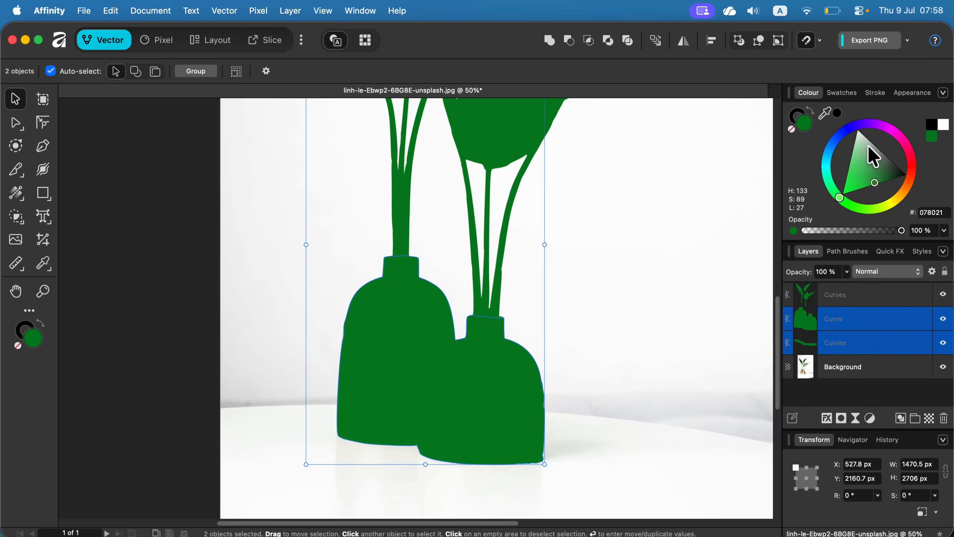
click(905, 191)
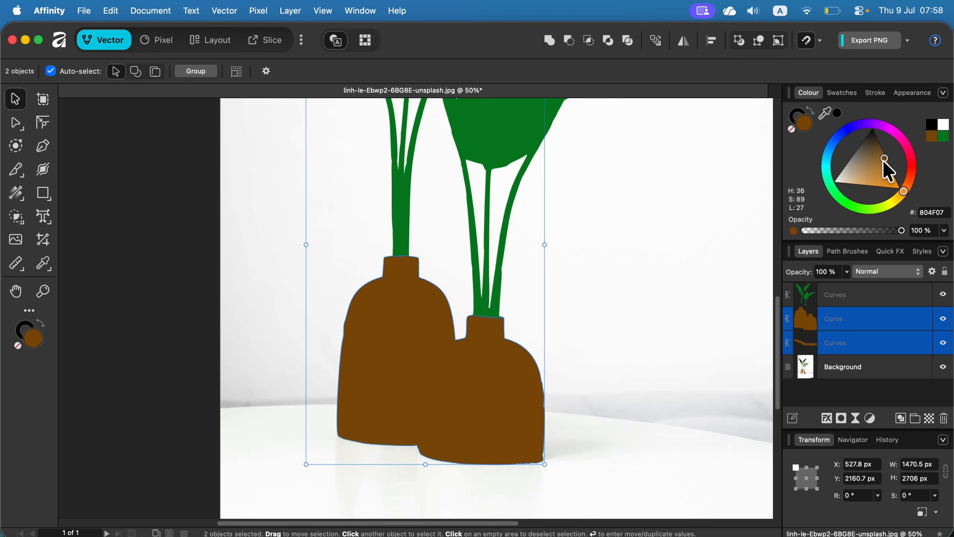
- Delete surplus nodes along the rear plant's thin stems in the green leaf curves with the Node Tool
click(868, 296)
key(super+minus)
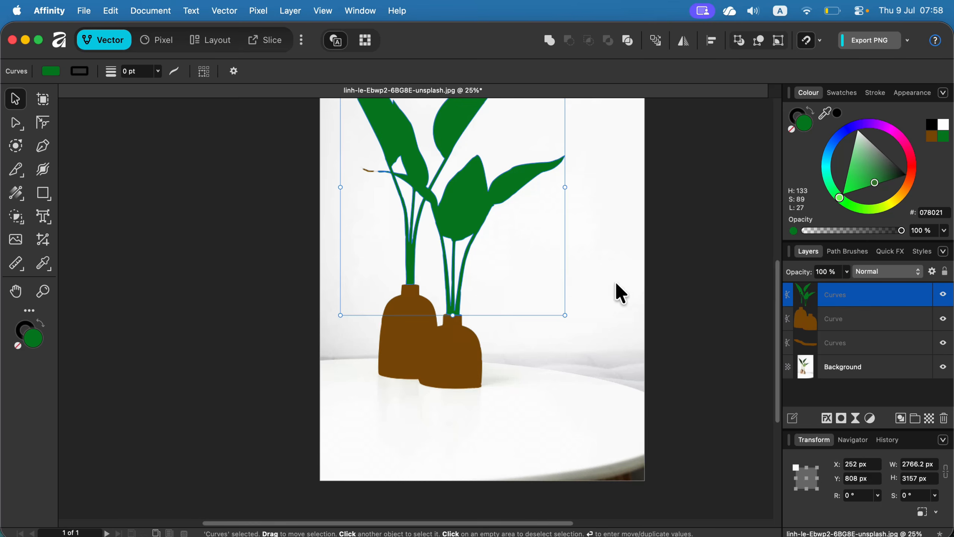
click(14, 124)
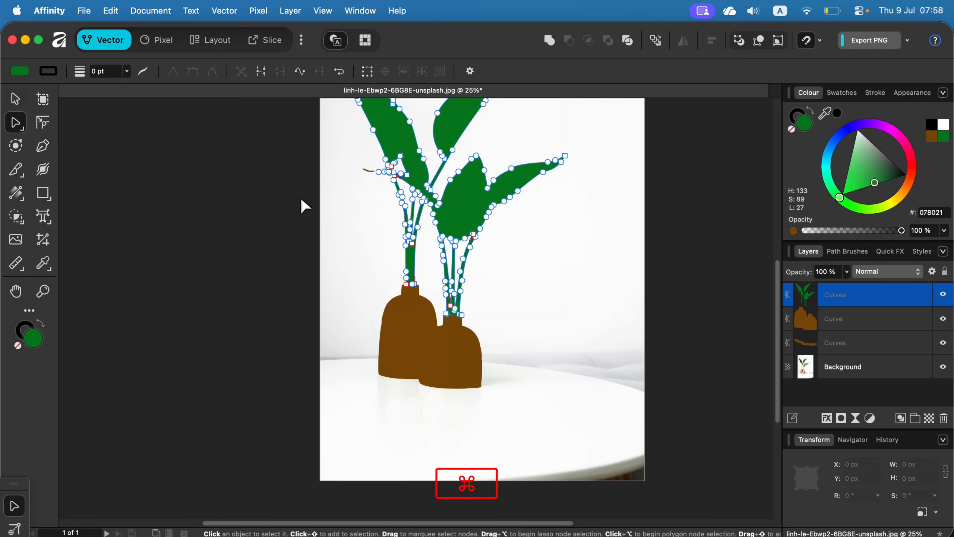
key(super+plus)
key(super+plus)
key(super+plus)
scroll(452, 292, up, 8)
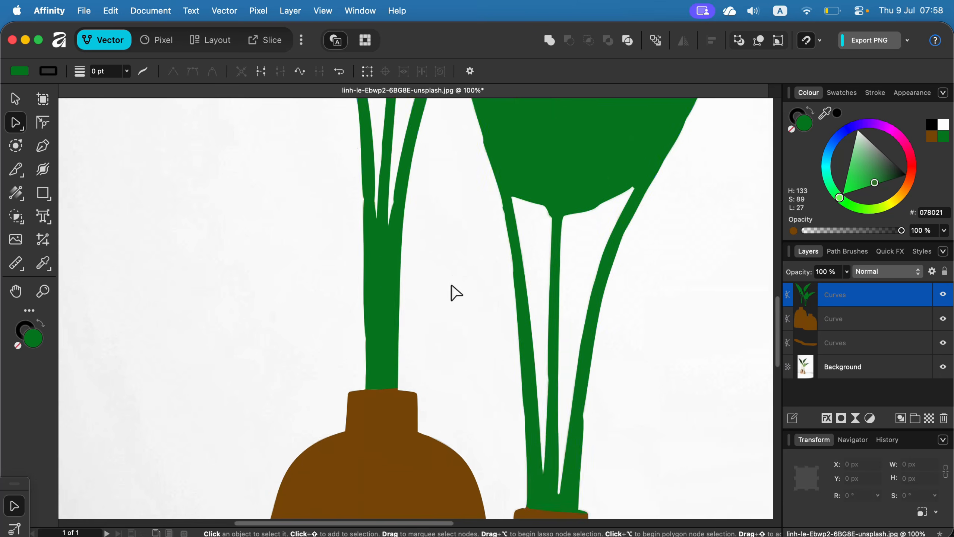
click(364, 277)
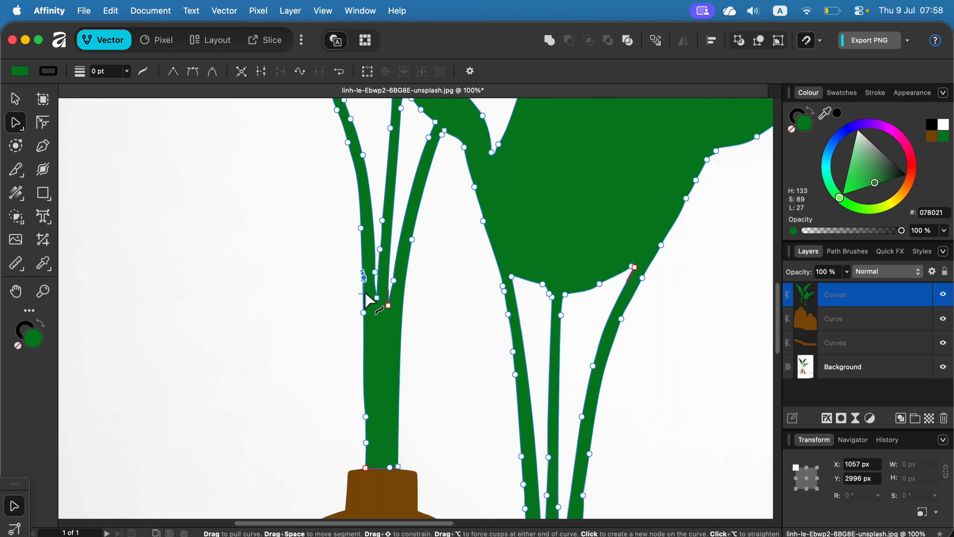
key(BackSpace)
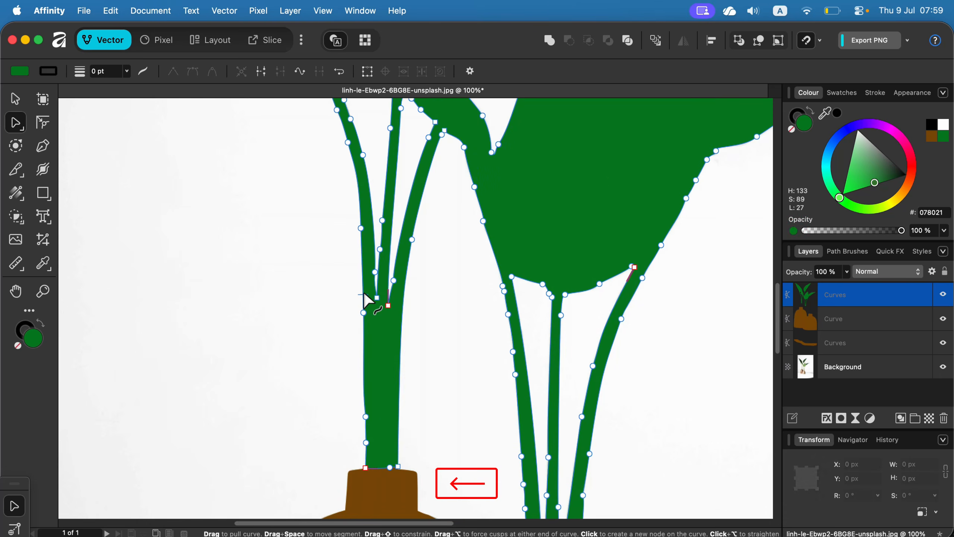
click(382, 221)
key(BackSpace)
scroll(366, 245, up, 7)
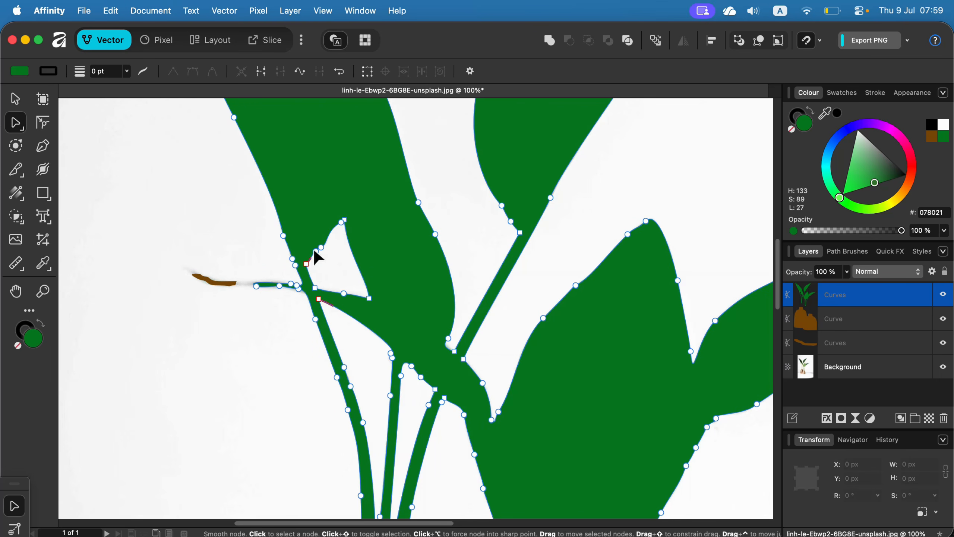
click(306, 264)
- Recolour the small brown twig fragment beside the stems with the leaves' green 078021
click(15, 99)
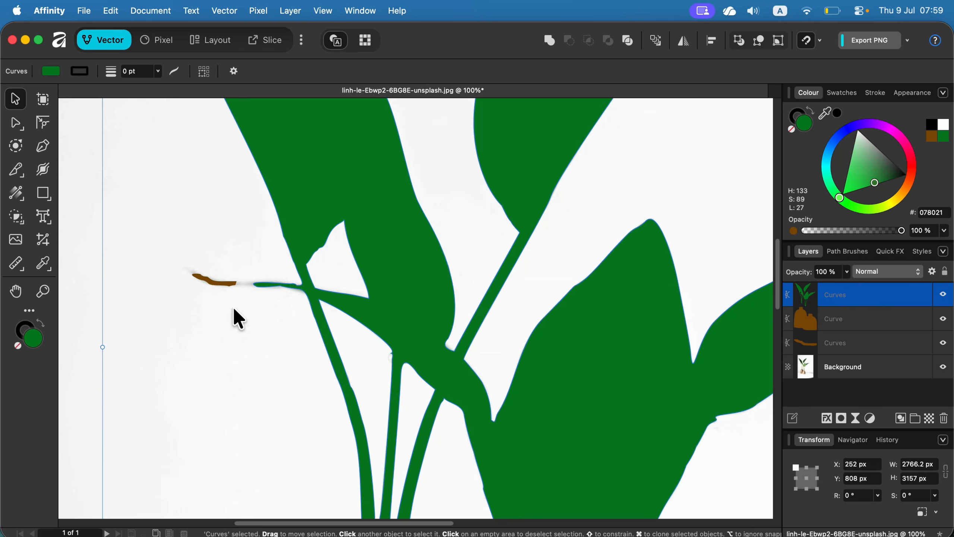
click(220, 281)
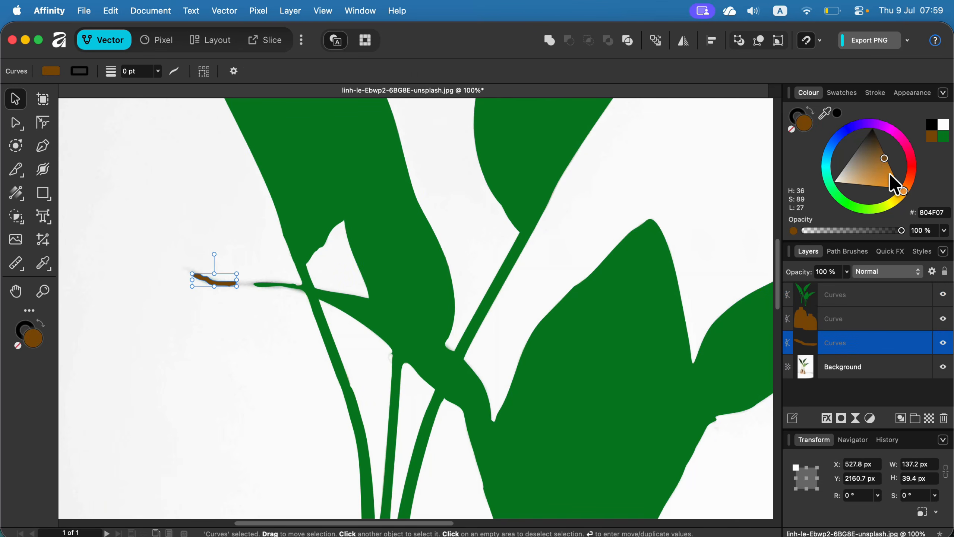
click(944, 136)
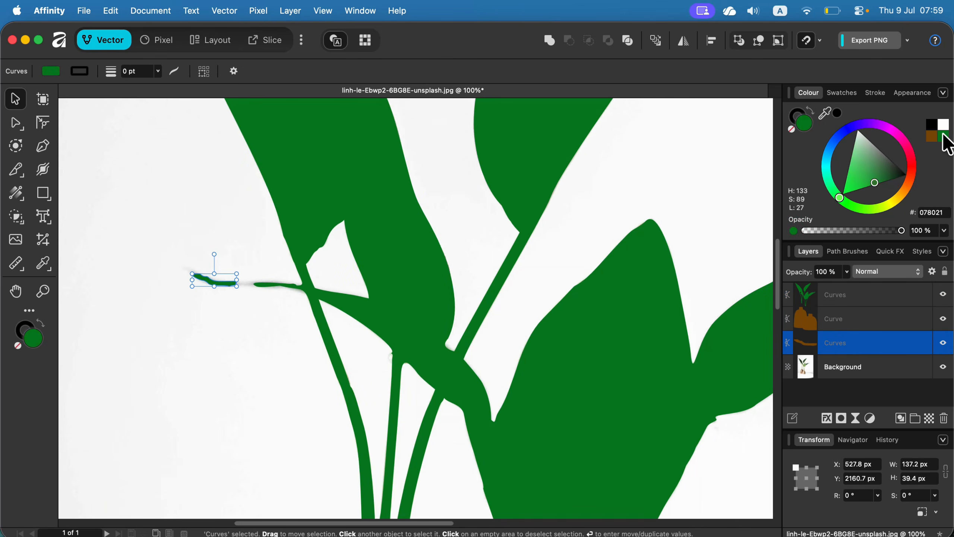
- Compare the whole vector artwork with and without the photo by toggling the Background layer's visibility
click(857, 367)
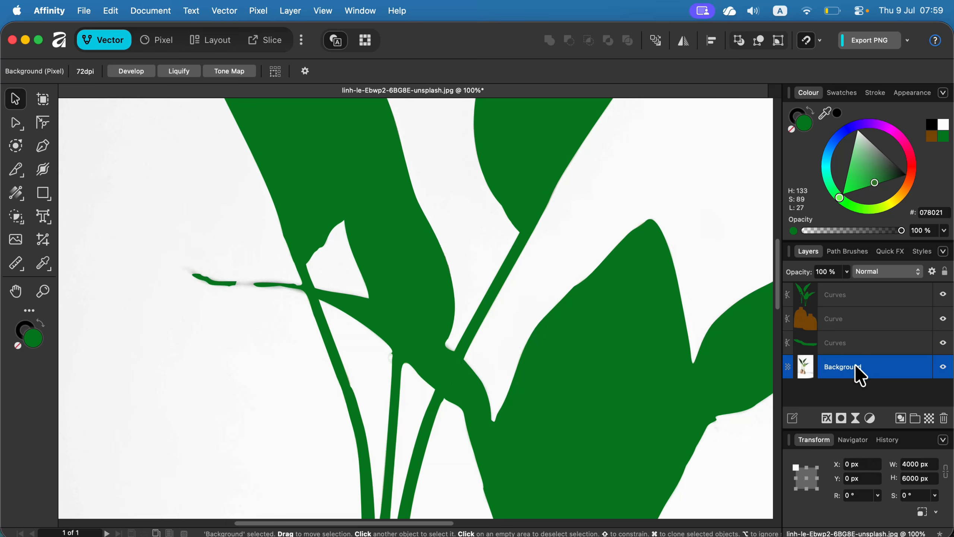
click(944, 367)
click(943, 368)
click(943, 368)
key(super+minus)
key(super+minus)
key(super+minus)
key(super+minus)
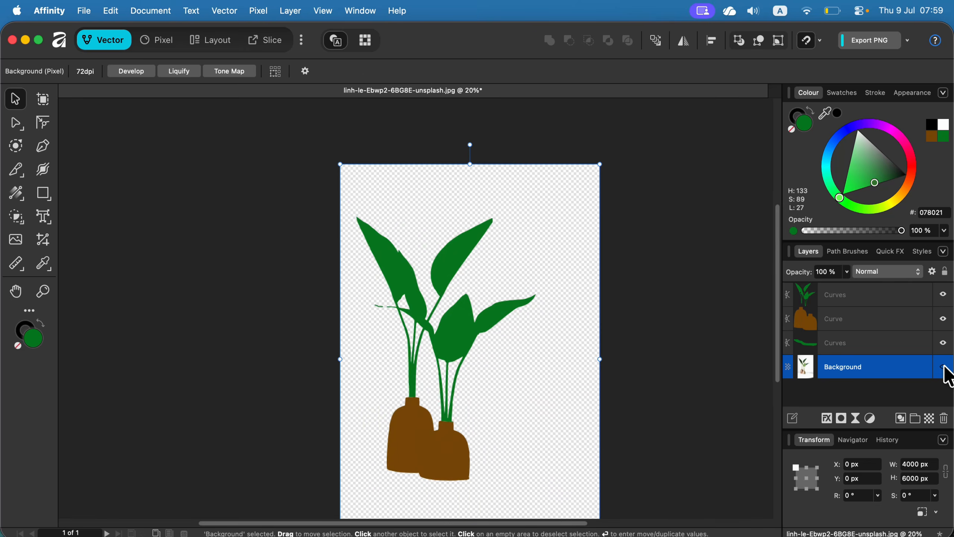
click(943, 367)
click(944, 368)
click(944, 367)
click(944, 367)
click(944, 367)
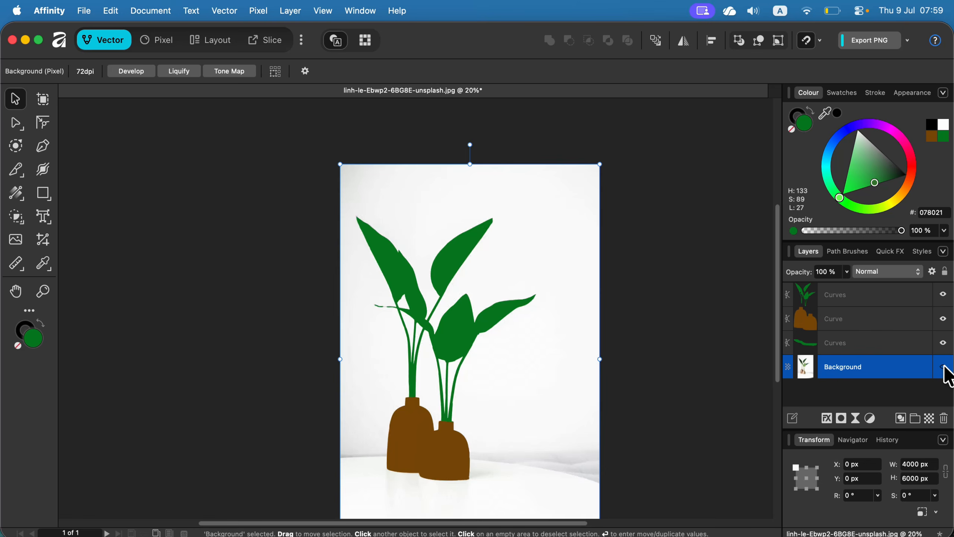
- Hide and delete the Background photo layer, keeping only the vector curves
click(944, 367)
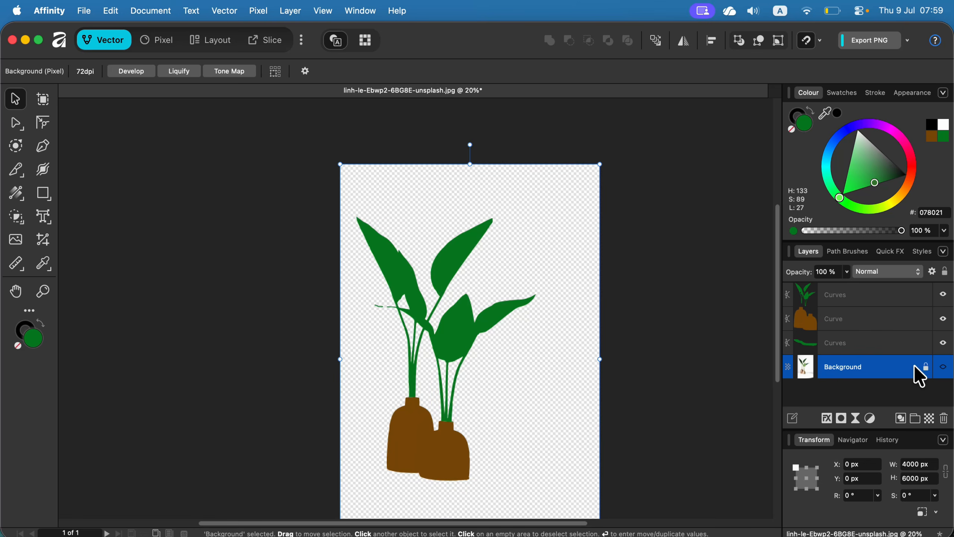
click(944, 419)
scroll(660, 362, down, 5)
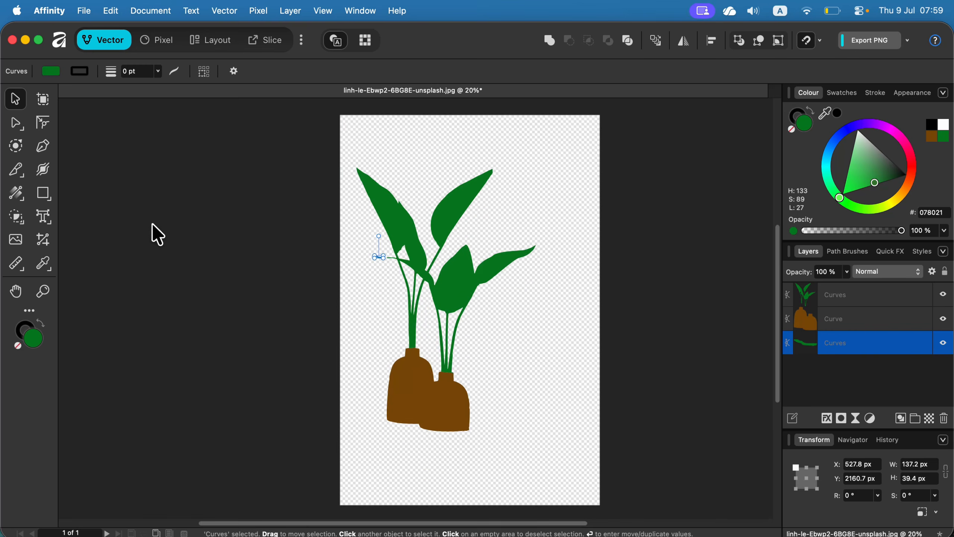
- Crop the canvas closely around the two potted plants to about 3054 x 4287 px with the Crop Tool and apply it
click(41, 245)
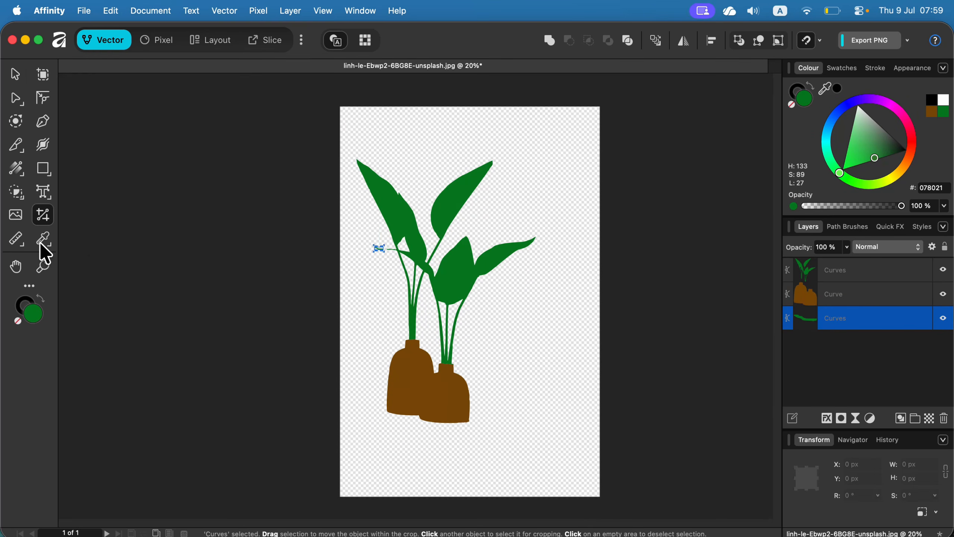
click(155, 40)
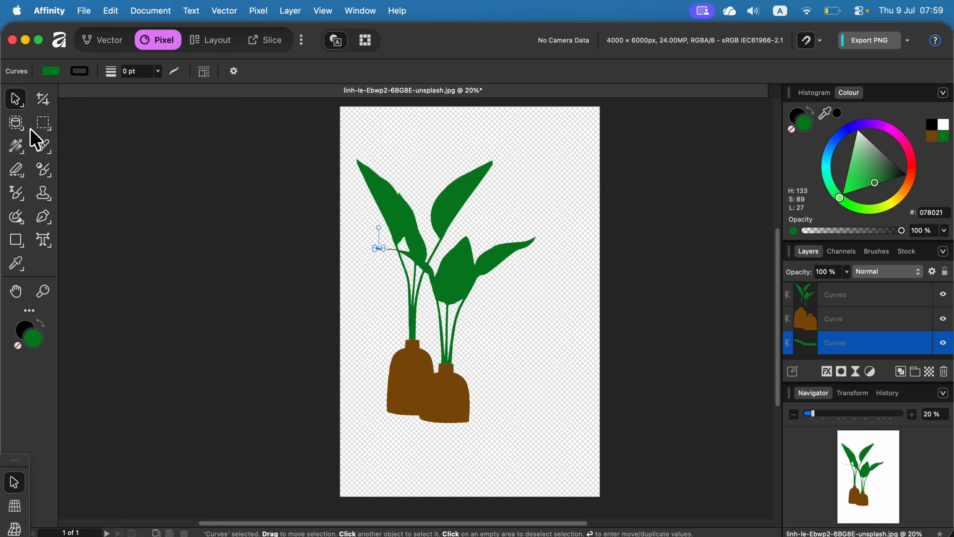
click(43, 100)
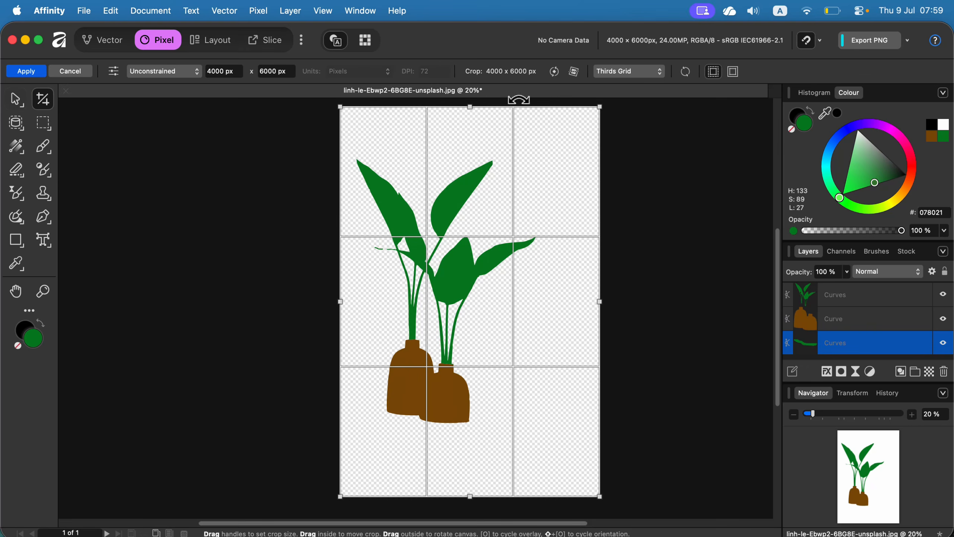
drag(466, 107, 468, 154)
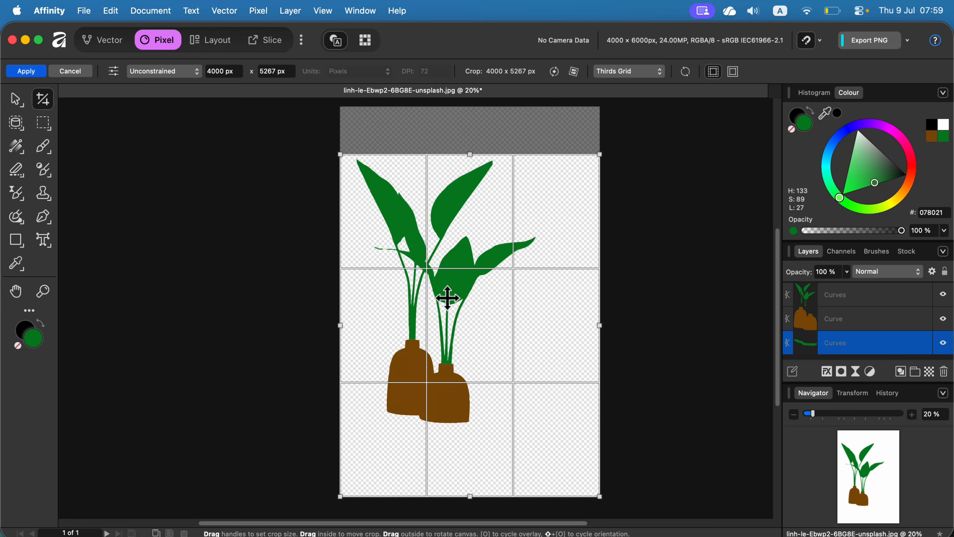
drag(471, 495, 488, 433)
drag(603, 292, 548, 290)
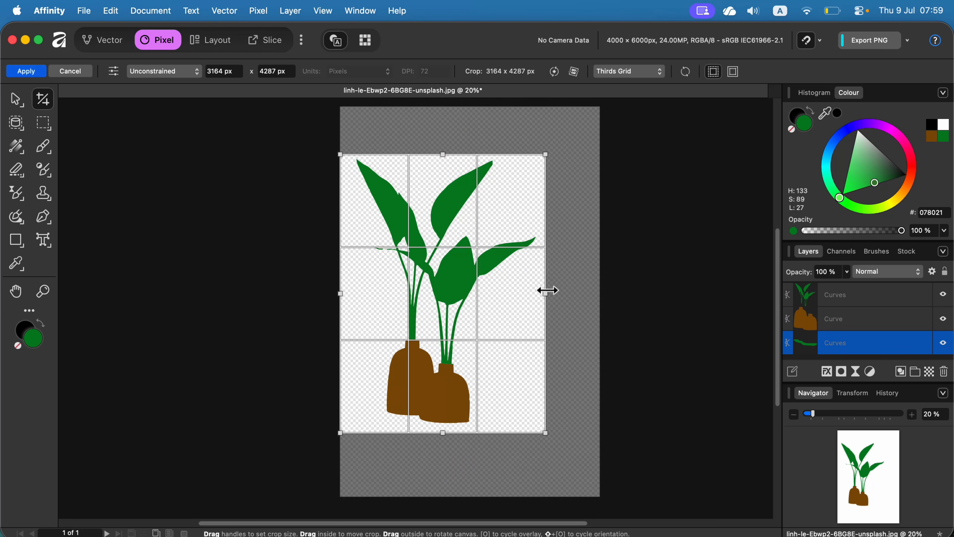
drag(341, 294, 345, 296)
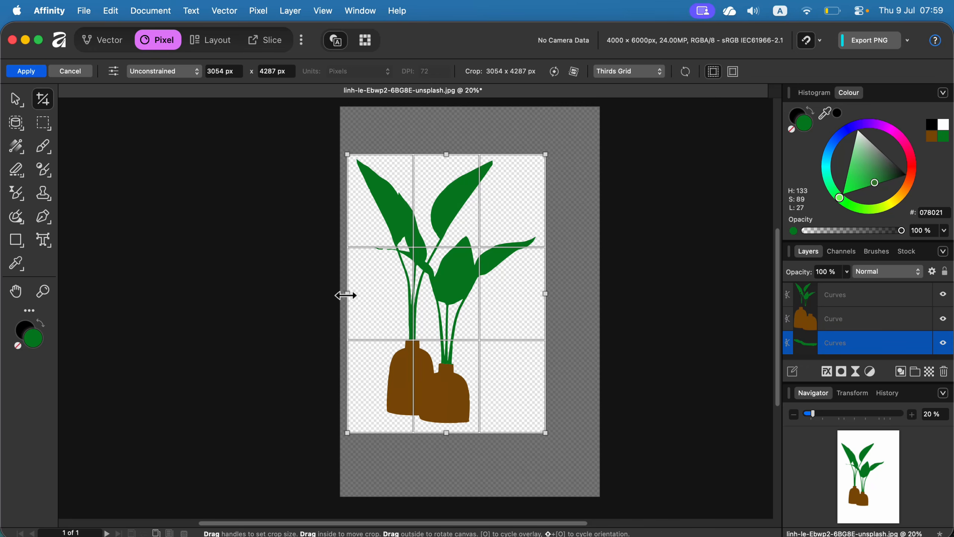
click(26, 72)
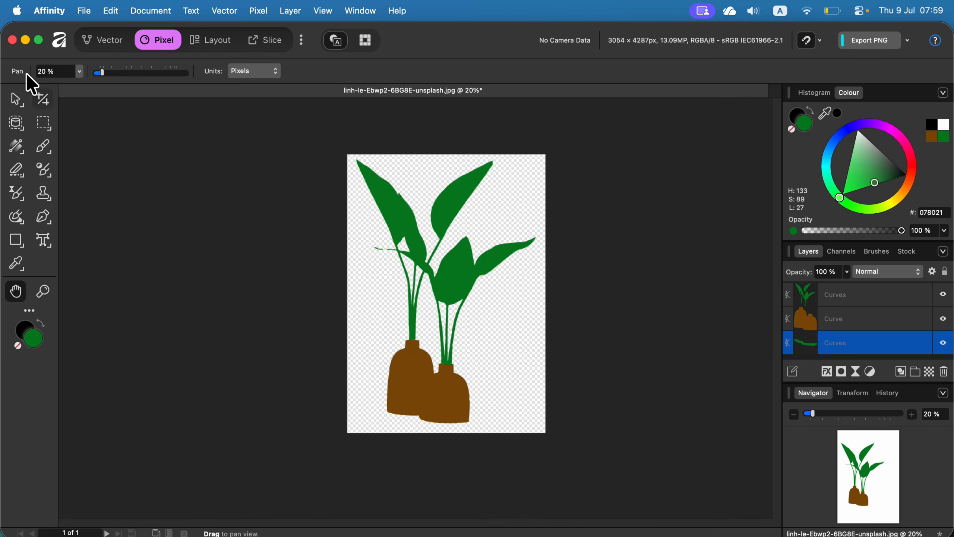
- Set the export format to SVG with the Whole Document as its area, and open the save dialog but cancel it
click(909, 39)
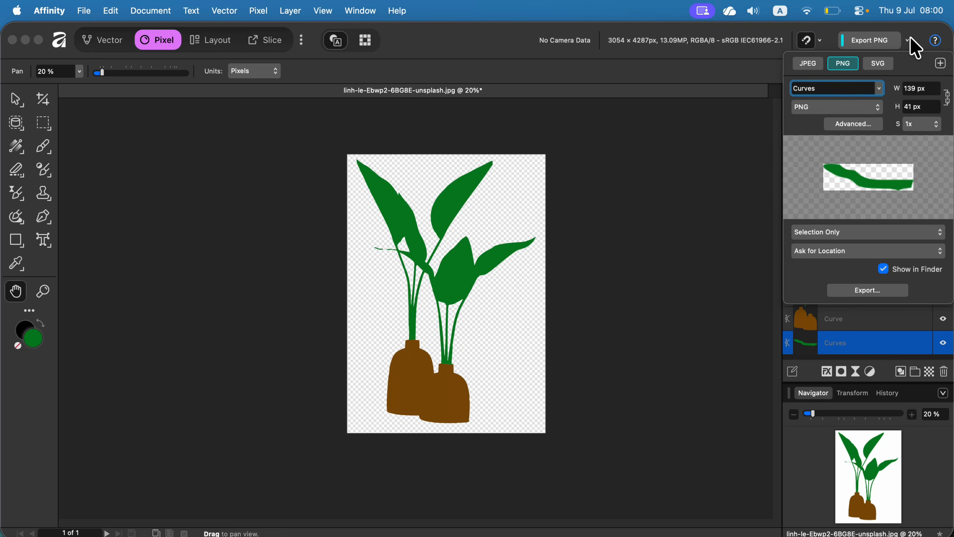
click(878, 64)
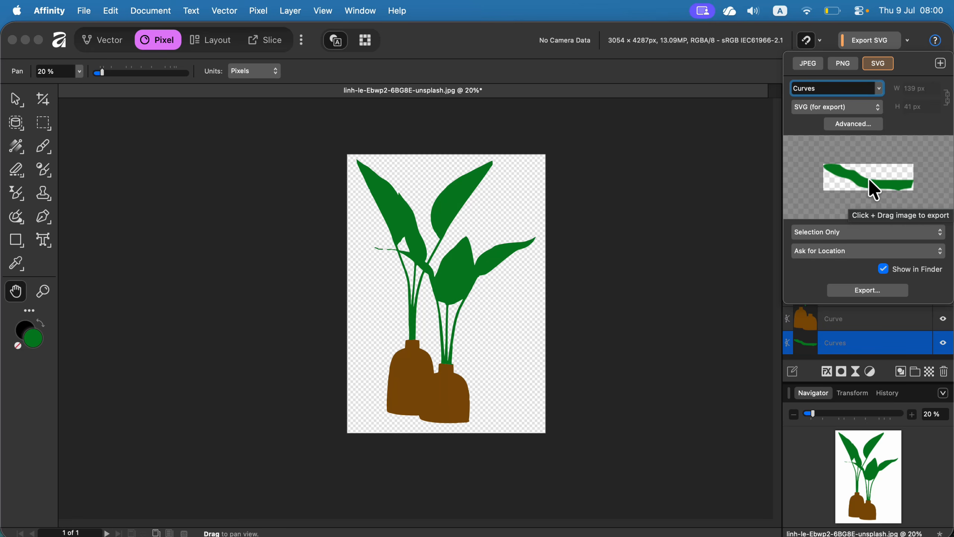
click(817, 232)
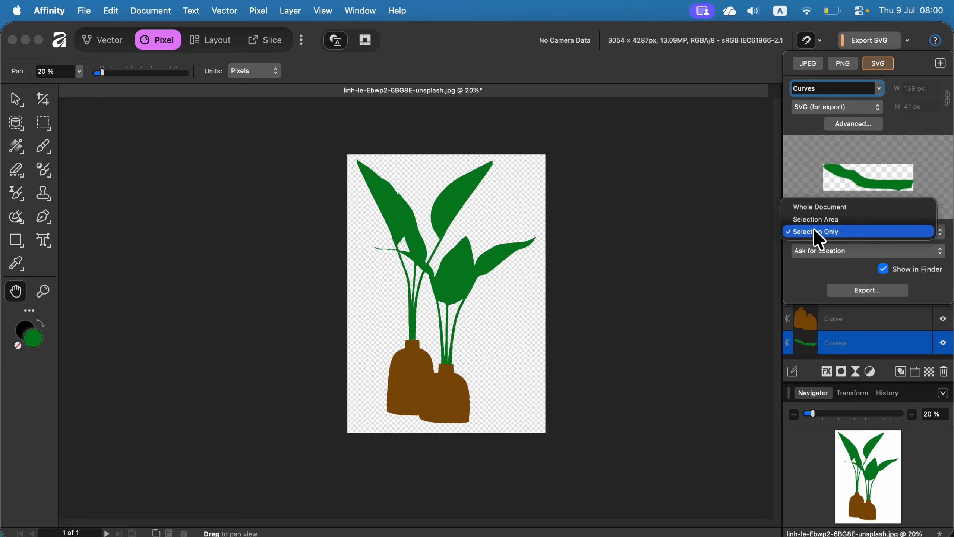
click(815, 208)
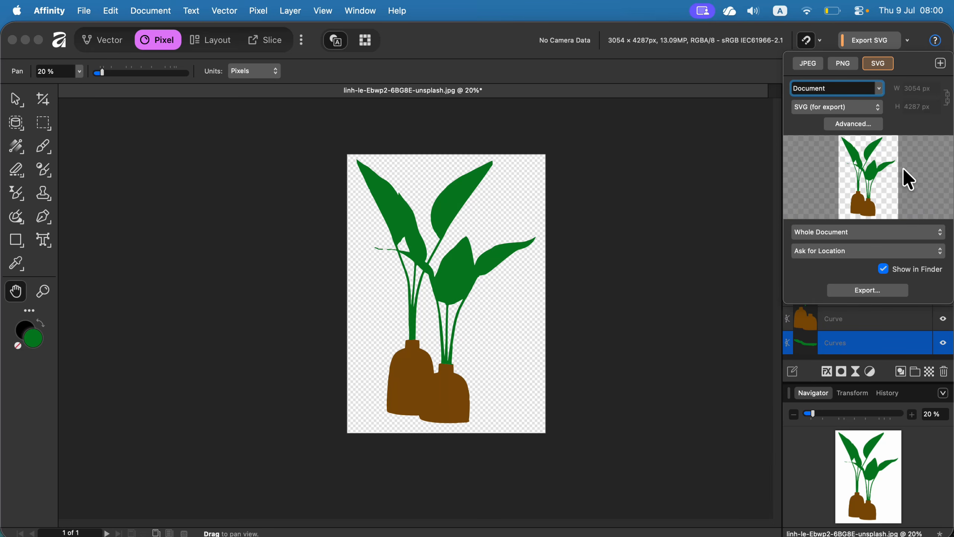
click(872, 291)
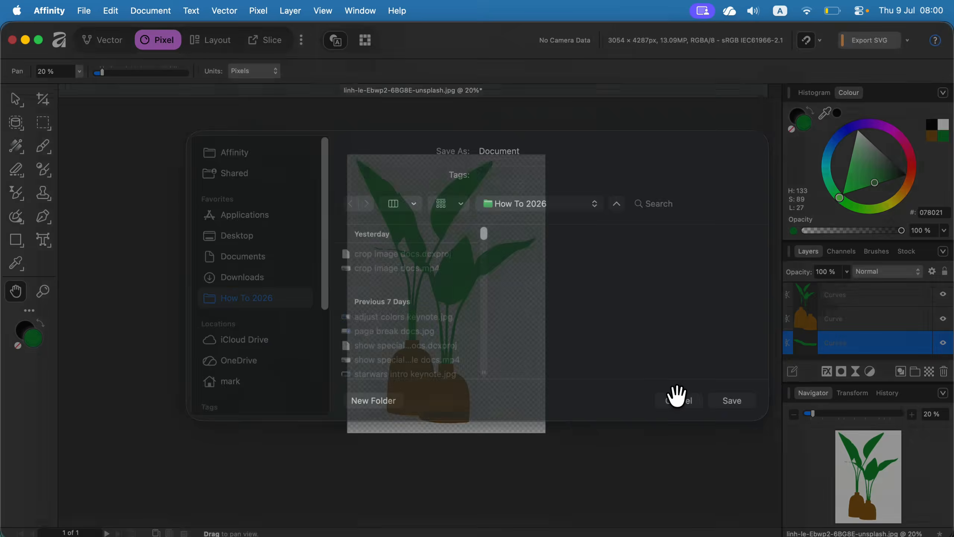
click(675, 394)
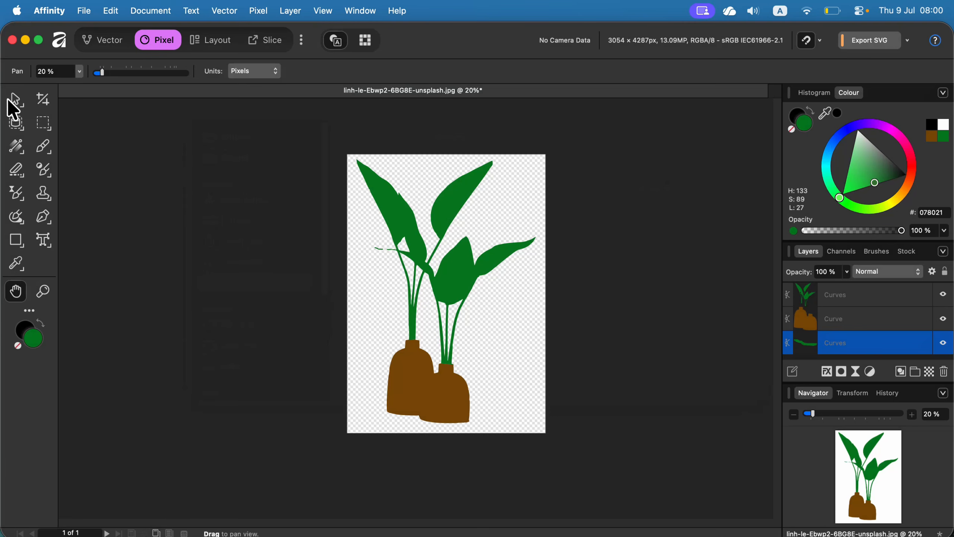
- Switch to the Move Tool and deselect the small green twig curves
click(13, 99)
click(286, 209)
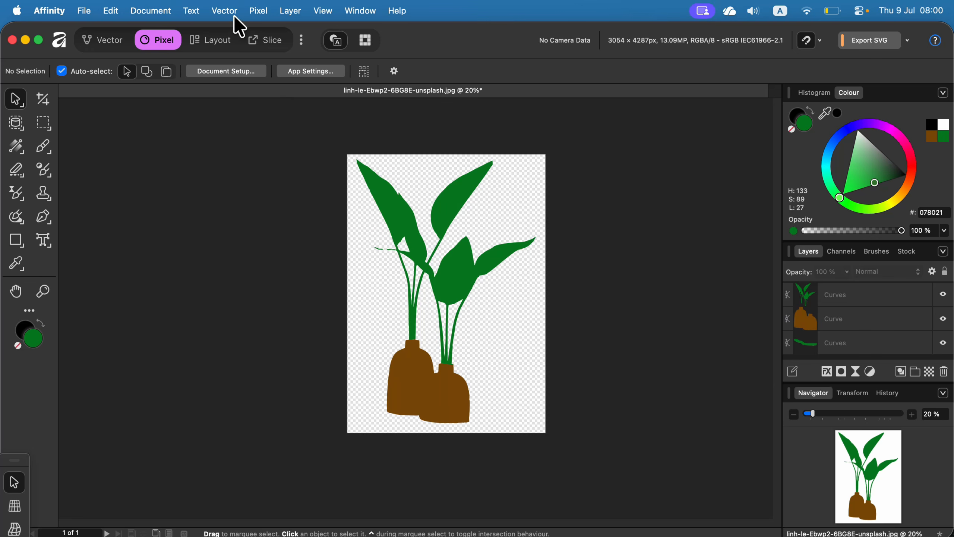
click(224, 11)
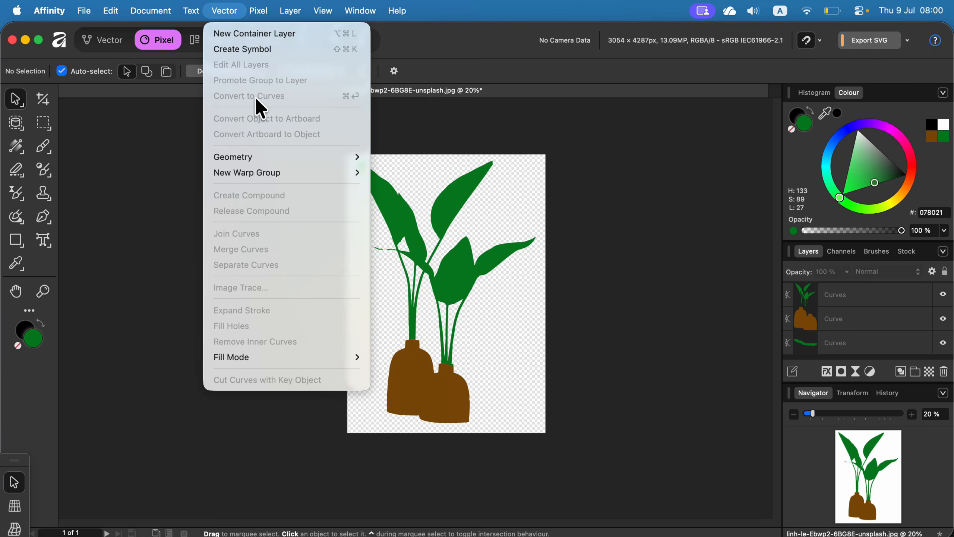
click(472, 49)
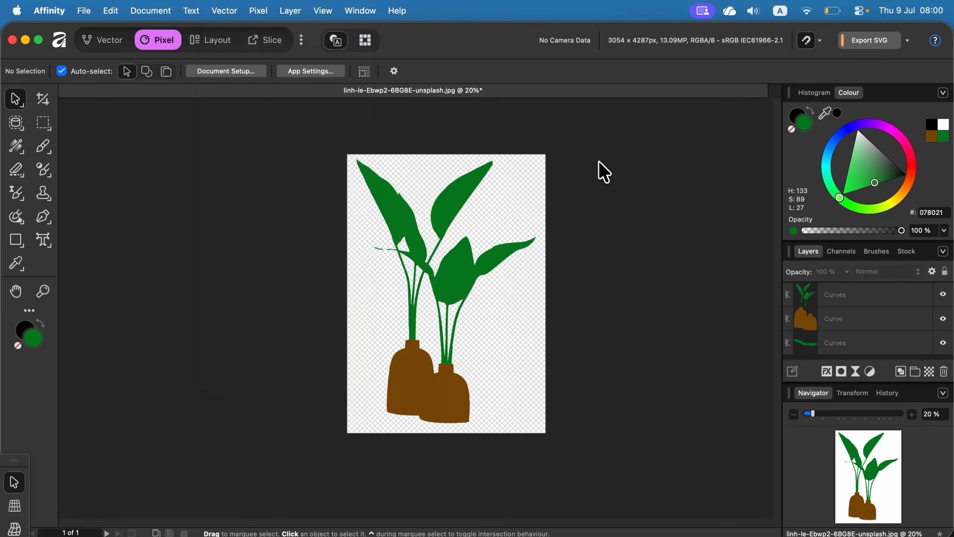